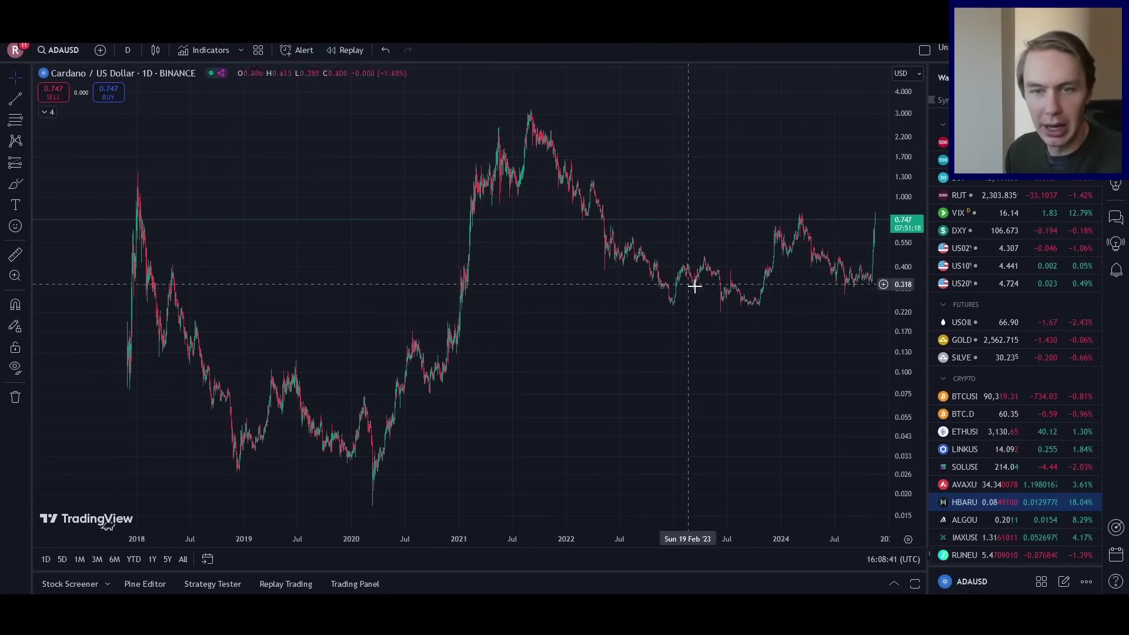
Zoom the ADA daily chart to about Feb 2024–2025 with a stretched price scale, and select the Measure tool.
scroll(775, 308, "up", 4)
scroll(775, 308, "up", 5)
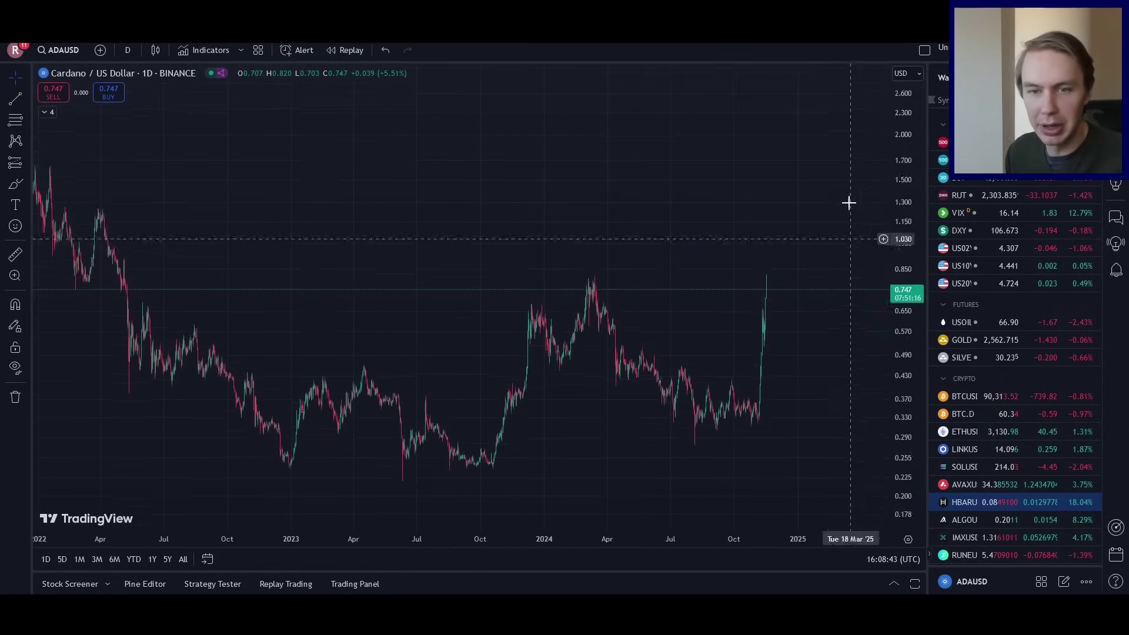
scroll(807, 304, "up", 5)
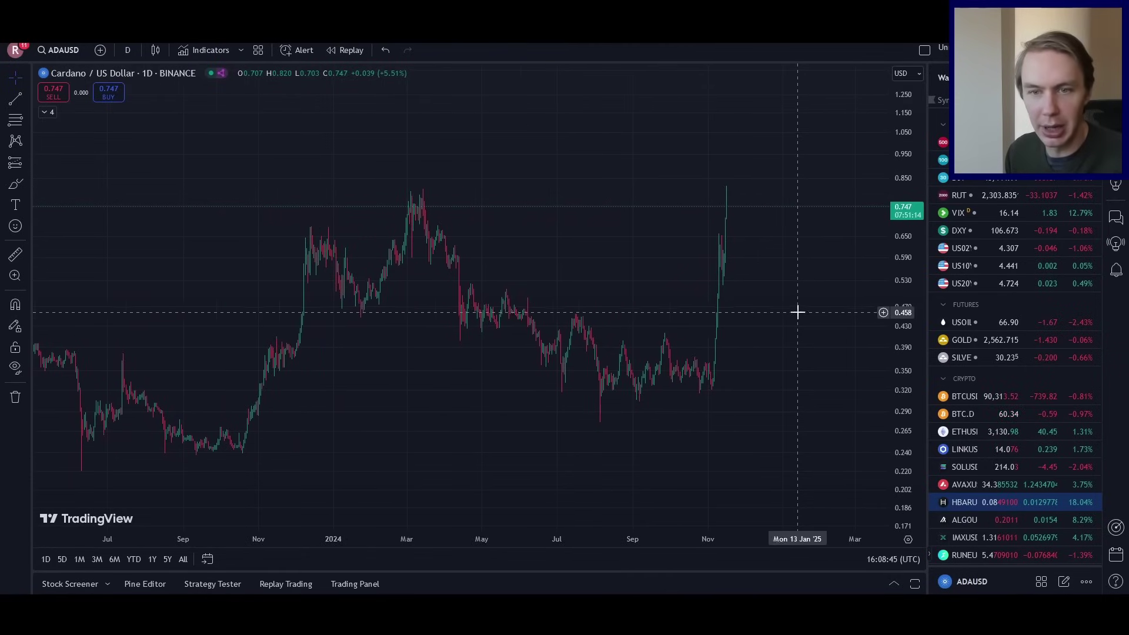
left_click_drag(742, 349, 776, 347)
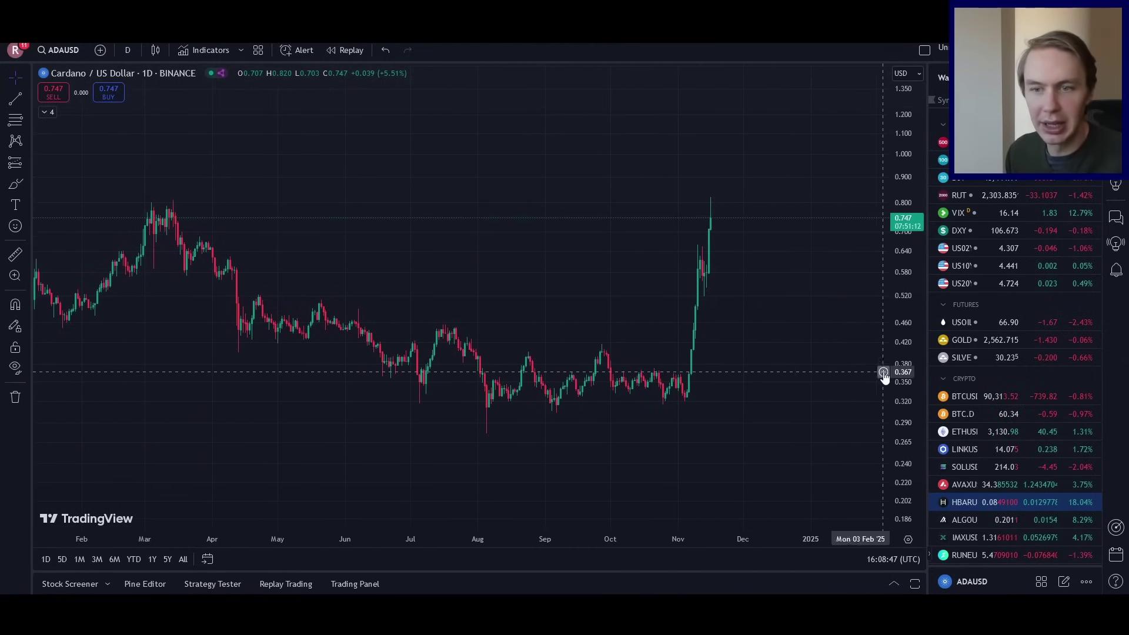
left_click_drag(882, 373, 783, 305)
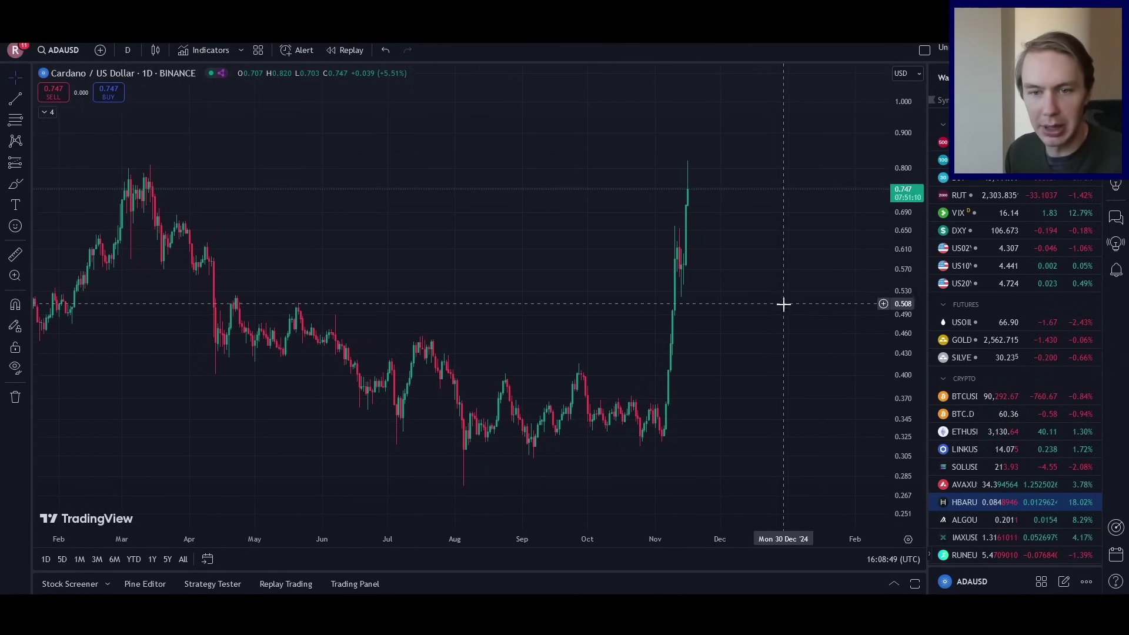
left_click(15, 254)
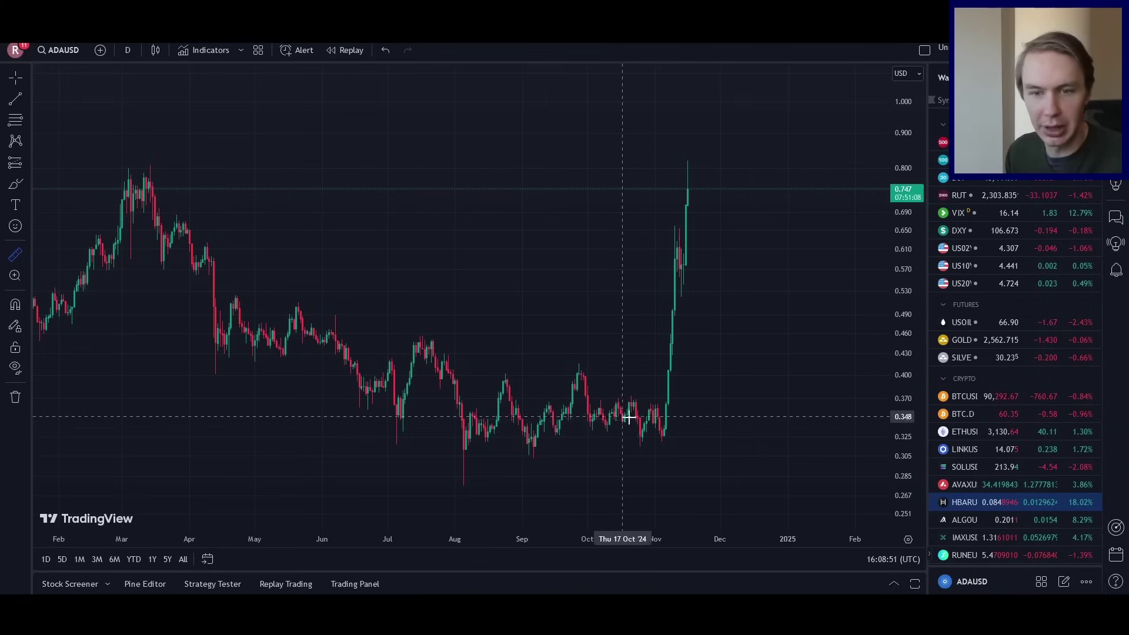
Measure the rally from the 0.326 November low (about +0.419, 128%, 20 bars), then clear it.
left_click(663, 437)
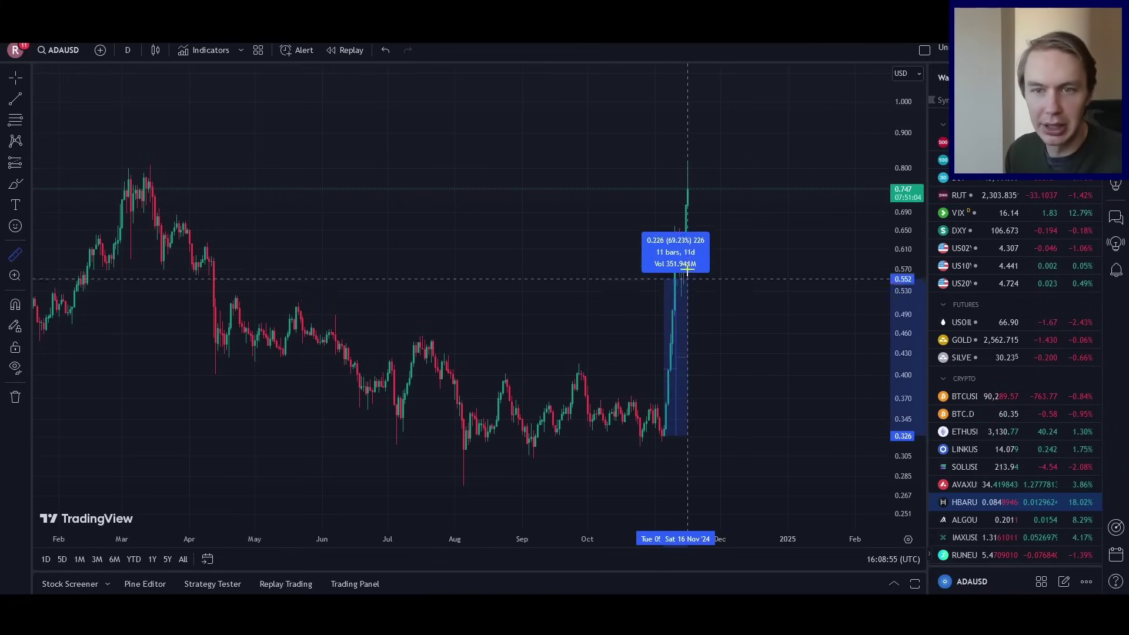
left_click(706, 189)
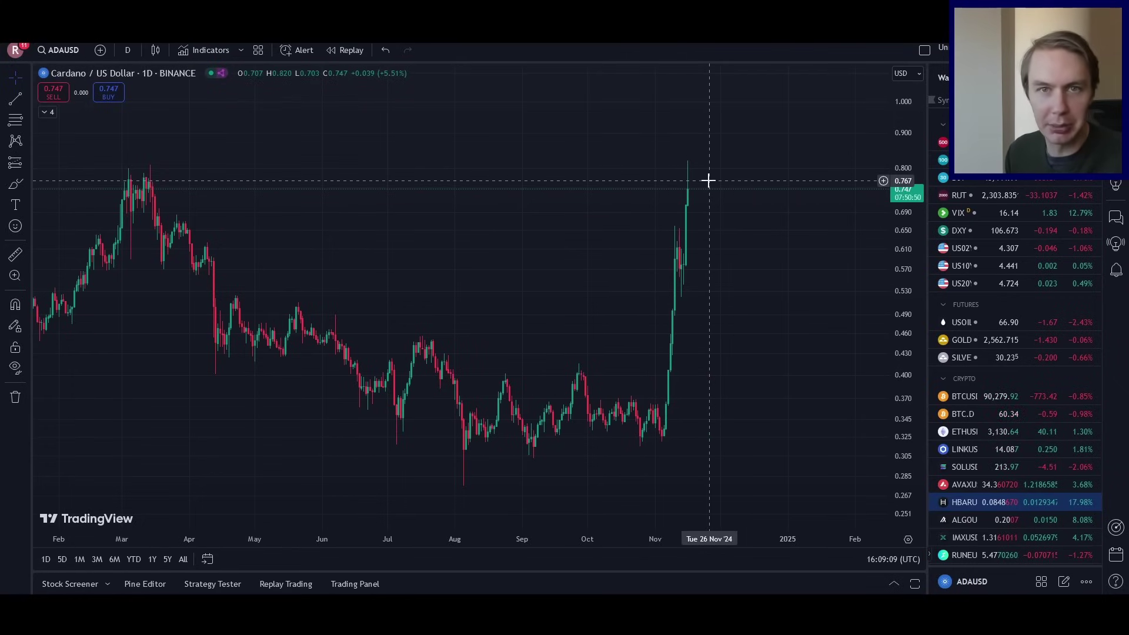
scroll(685, 222, "down", 5)
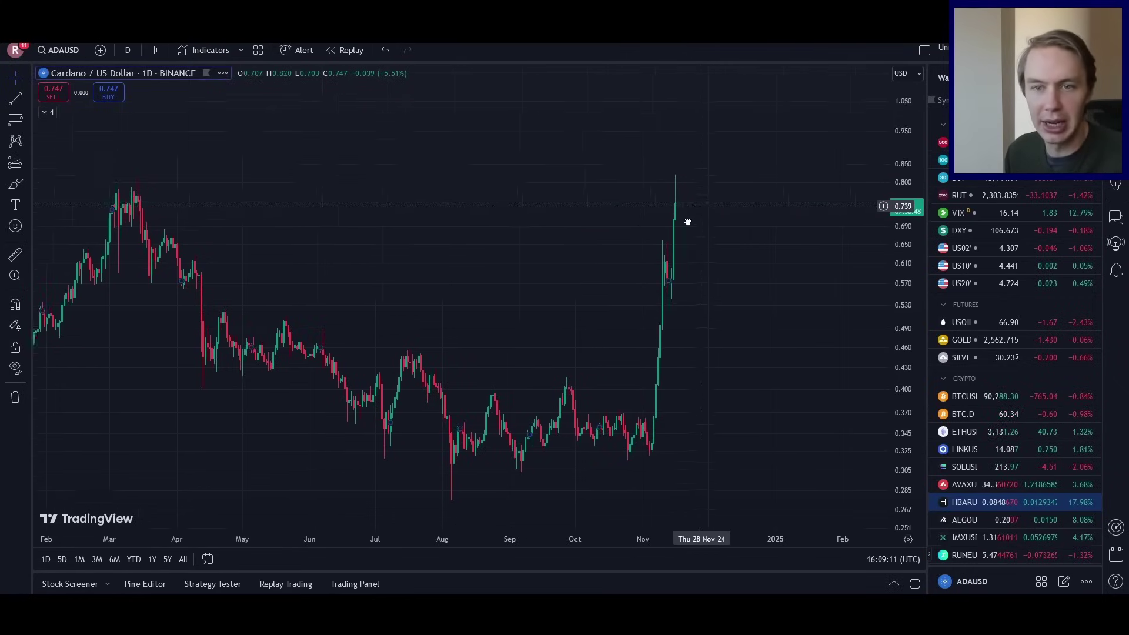
left_click_drag(921, 178, 915, 247)
scroll(869, 391, "down", 8)
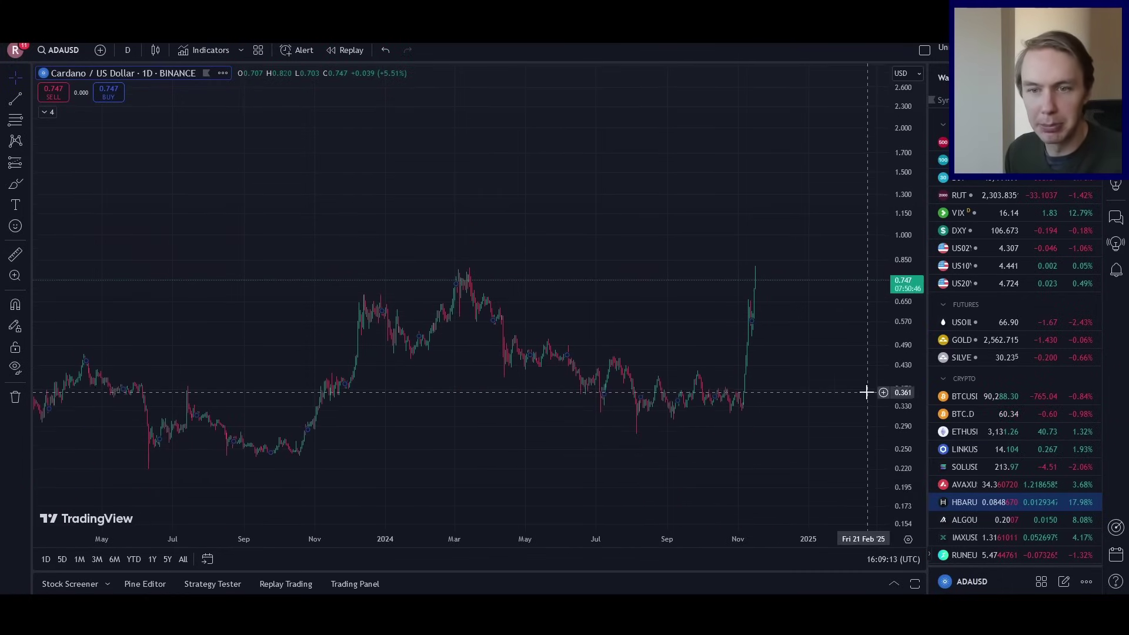
scroll(778, 317, "down", 3)
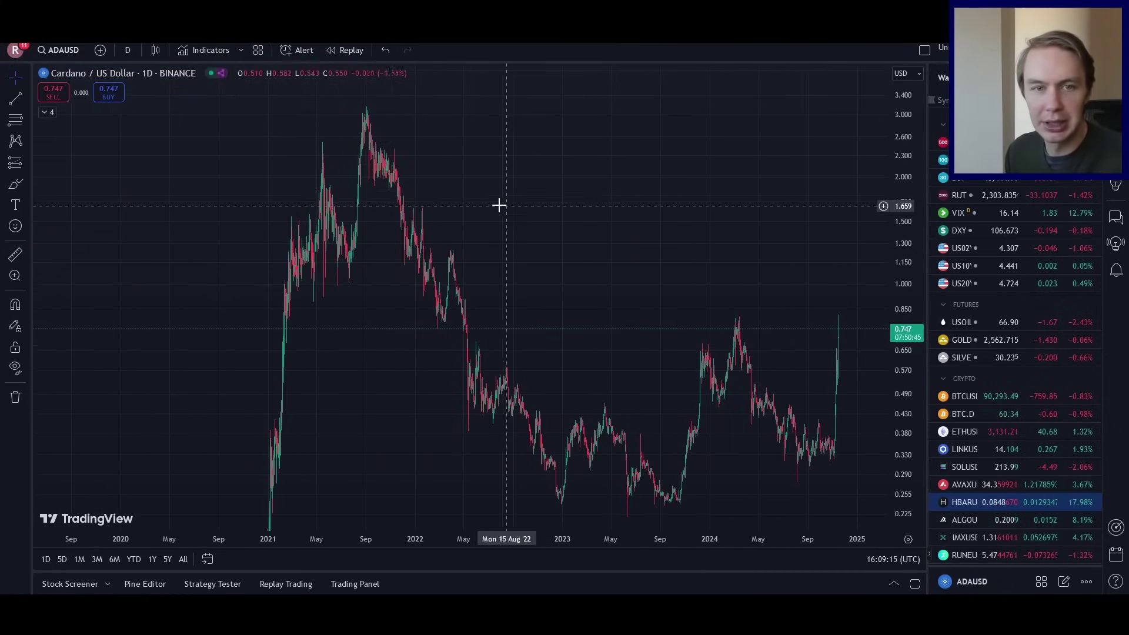
left_click_drag(509, 212, 393, 272)
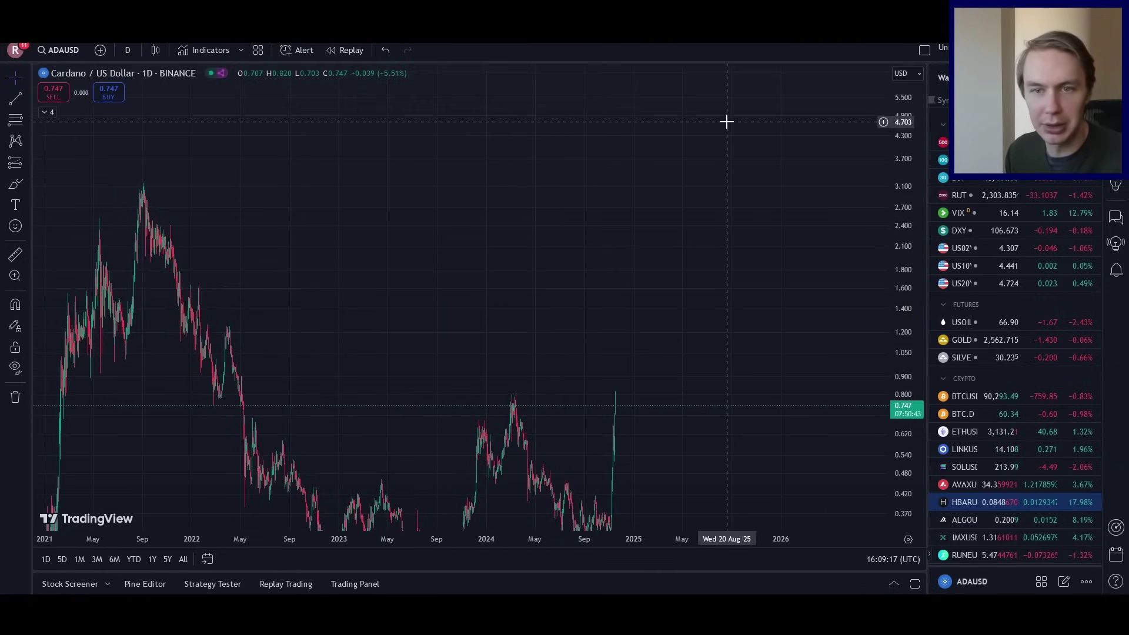
scroll(681, 153, "up", 5)
scroll(791, 256, "up", 5)
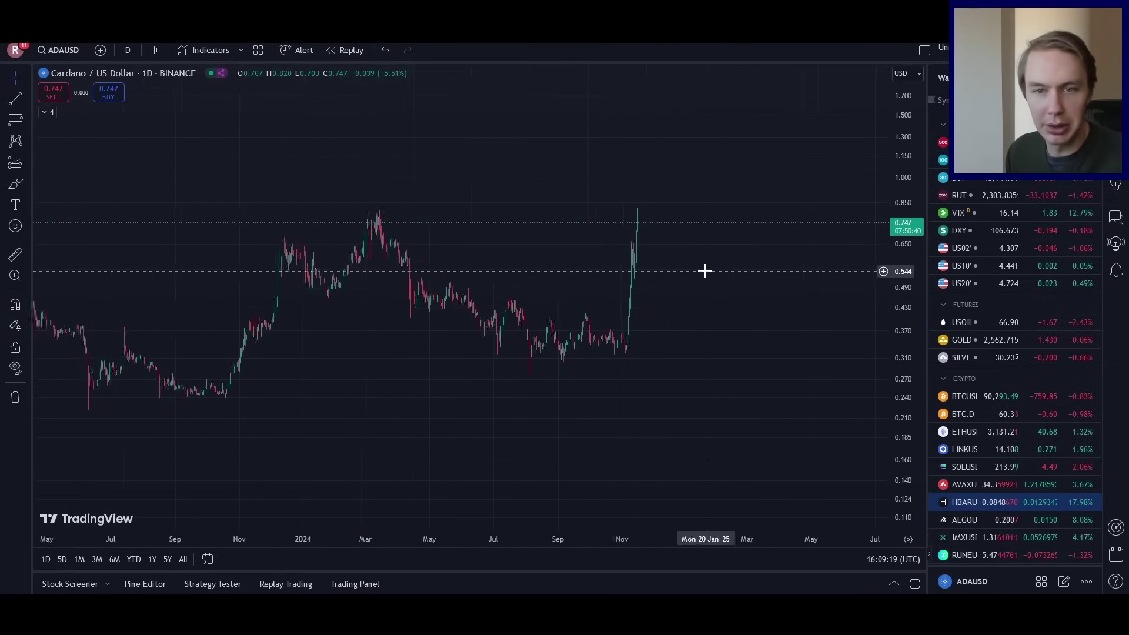
left_click_drag(589, 305, 713, 304)
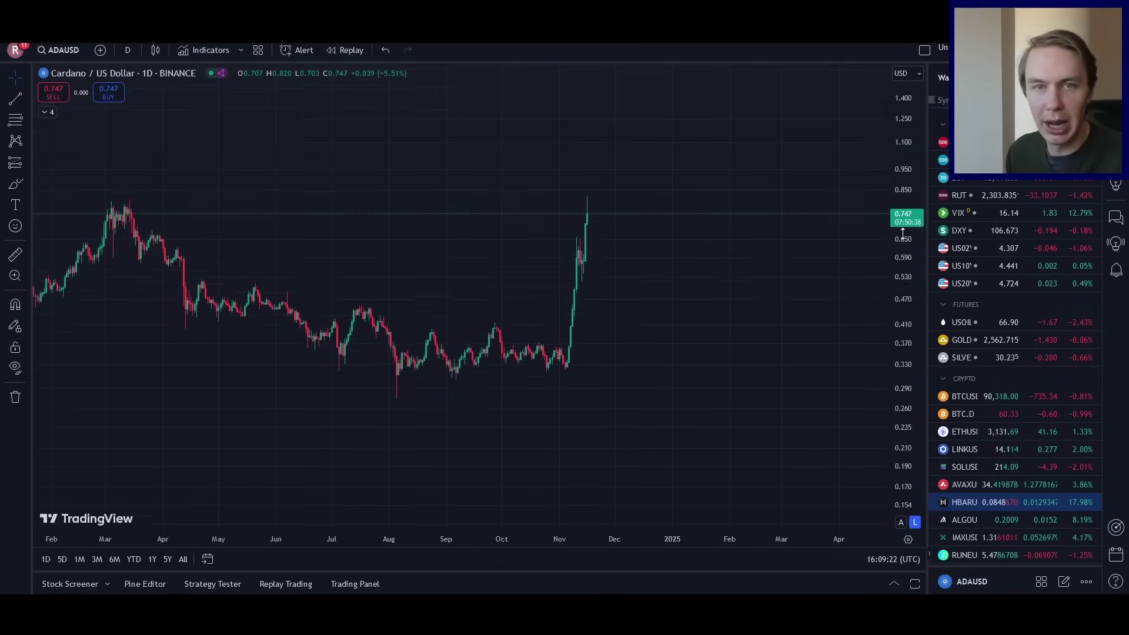
left_click_drag(711, 213, 718, 249)
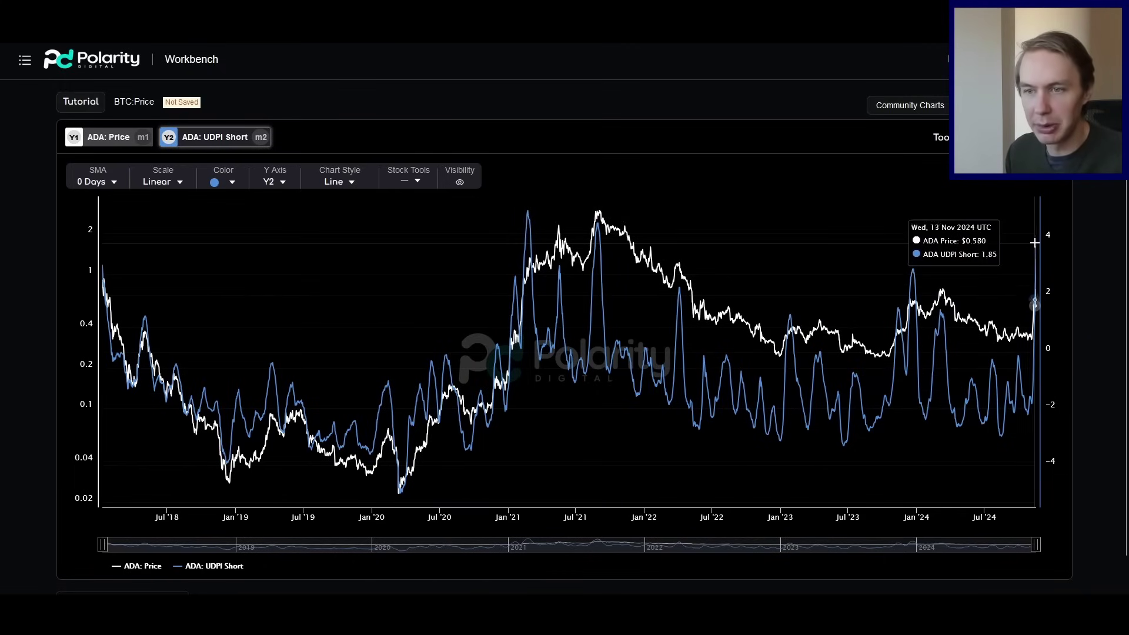
Zoom the Polarity chart in and back out to inspect ADA Price against the realized price lines.
scroll(1035, 259, "up", 5)
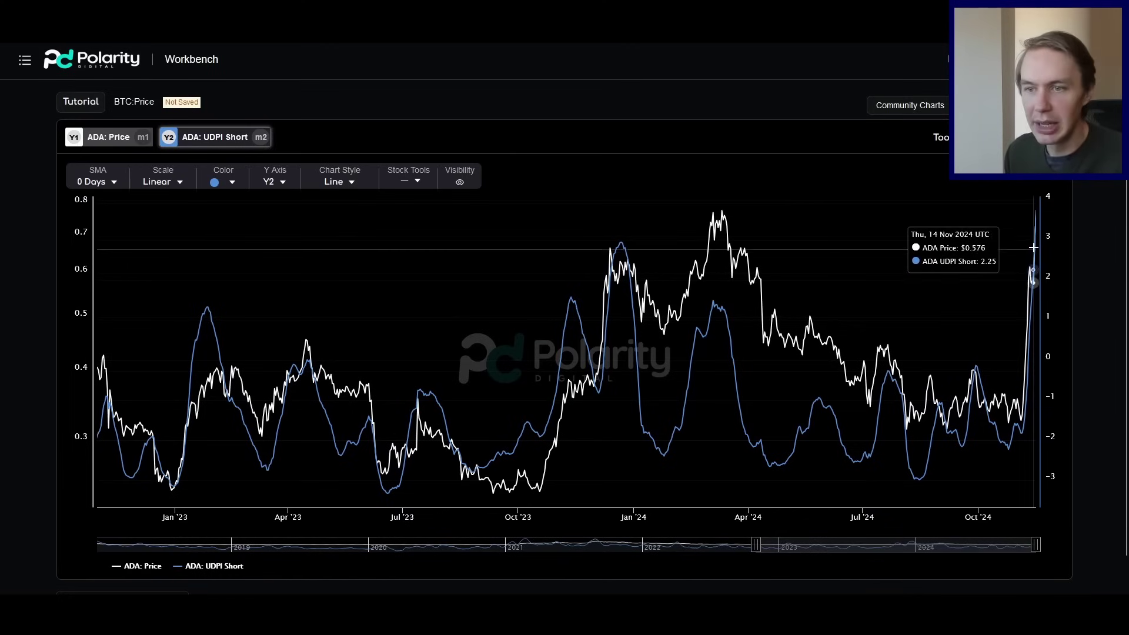
scroll(1012, 301, "down", 5)
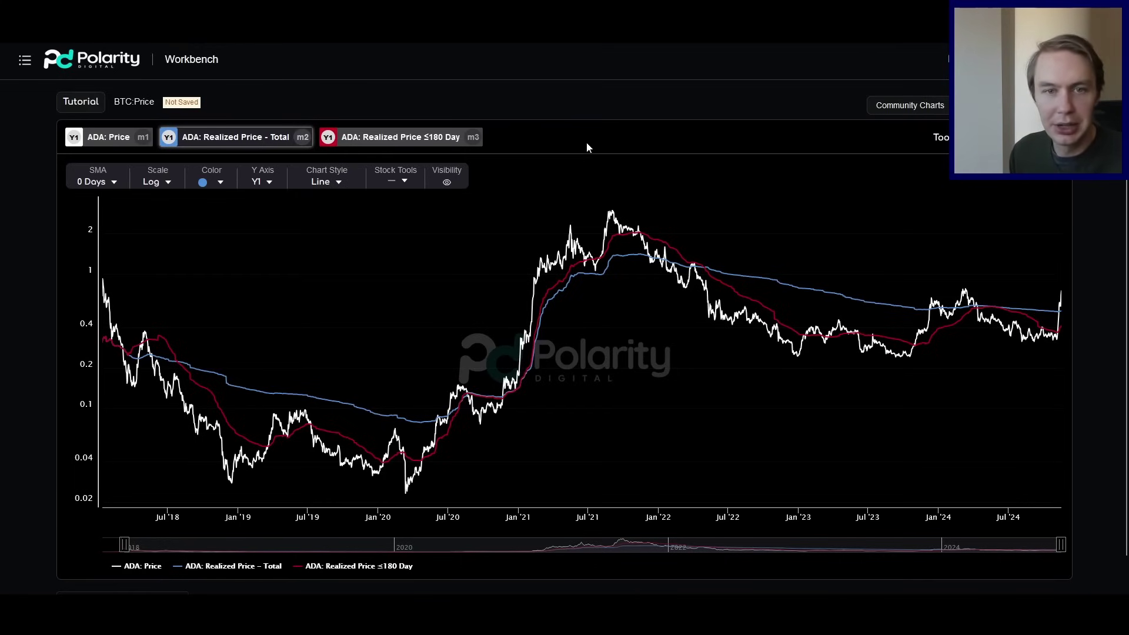
Hide the 'ADA: Realized Price ≤180 Day' line using its legend entry.
left_click(375, 569)
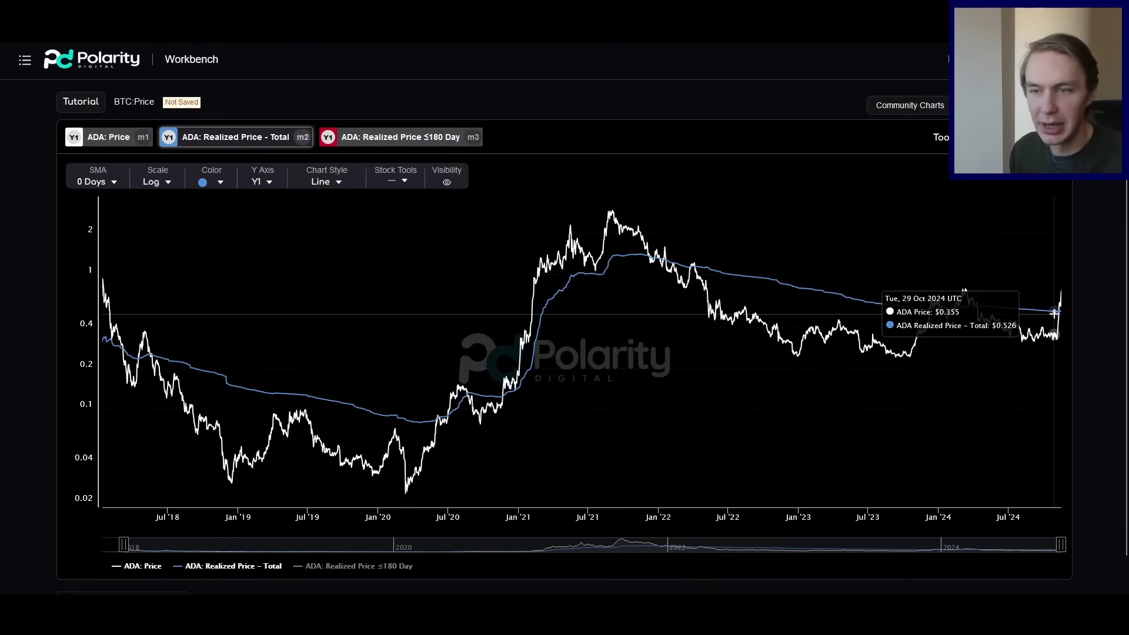
Zoom the chart in and back out to view ADA Price against the ≤180 Day line since 2018.
scroll(1055, 312, "up", 5)
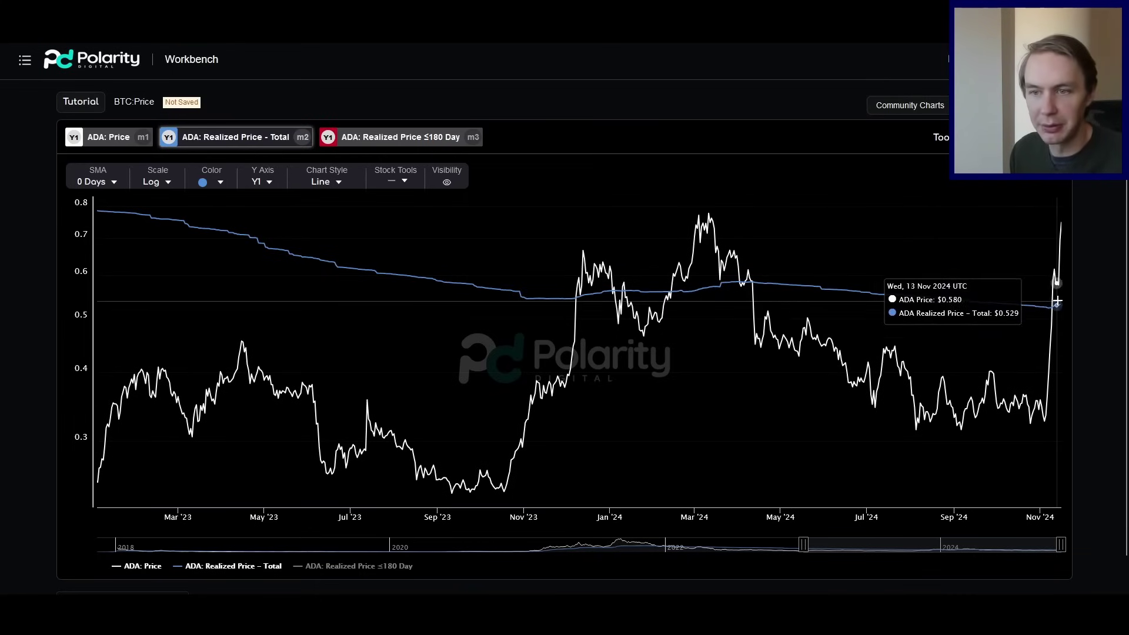
scroll(1048, 255, "down", 5)
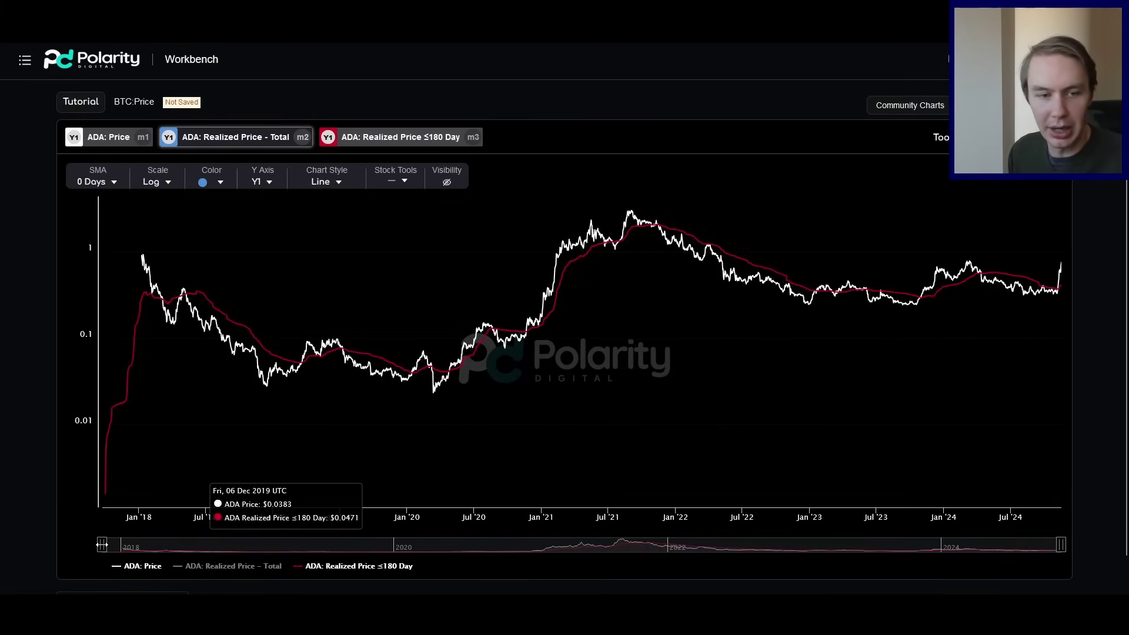
Drag the range slider's left handle to start the chart's date range later, around 2020.
left_click_drag(101, 545, 125, 545)
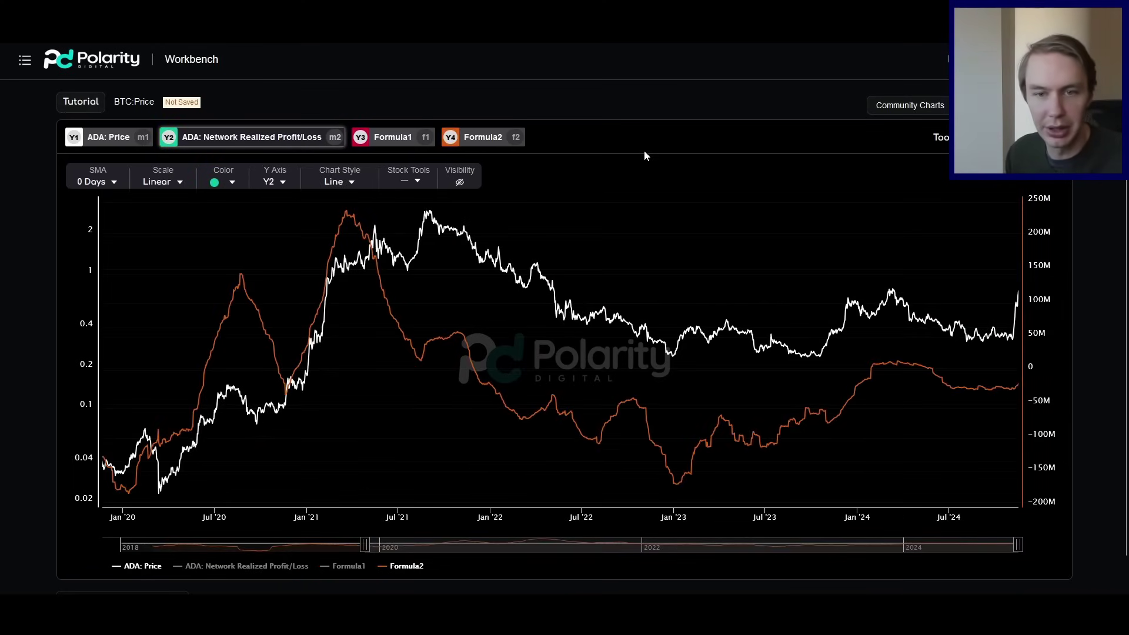
Briefly show and re-hide Network Realized Profit/Loss and Formula1, then view Formula2's definition sma(f1,90).
scroll(645, 138, "down", 1)
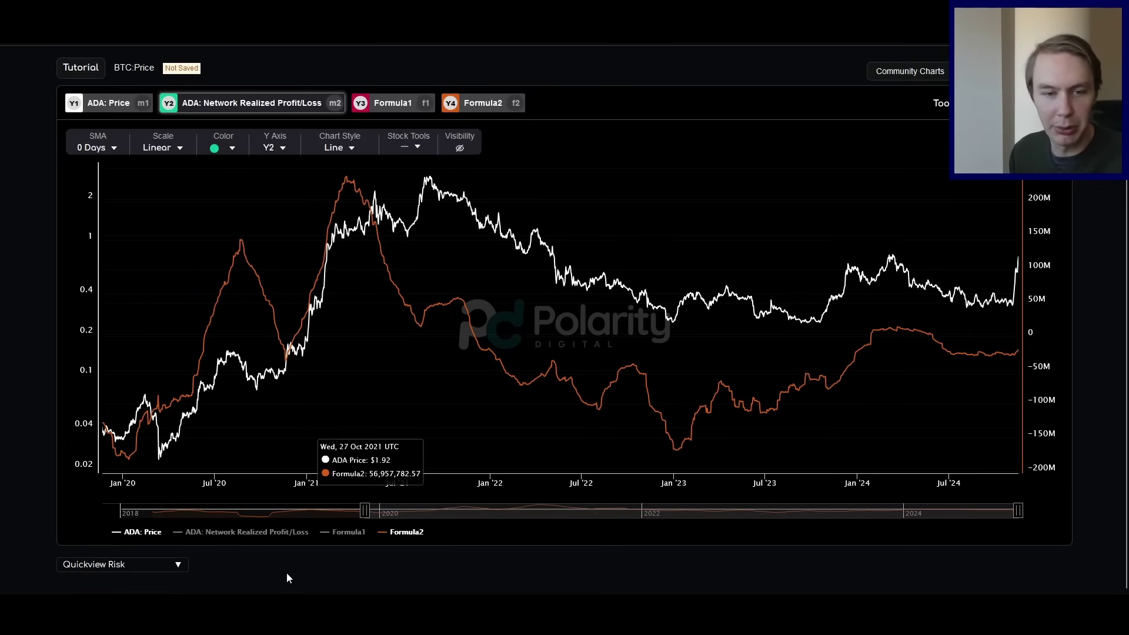
left_click(257, 533)
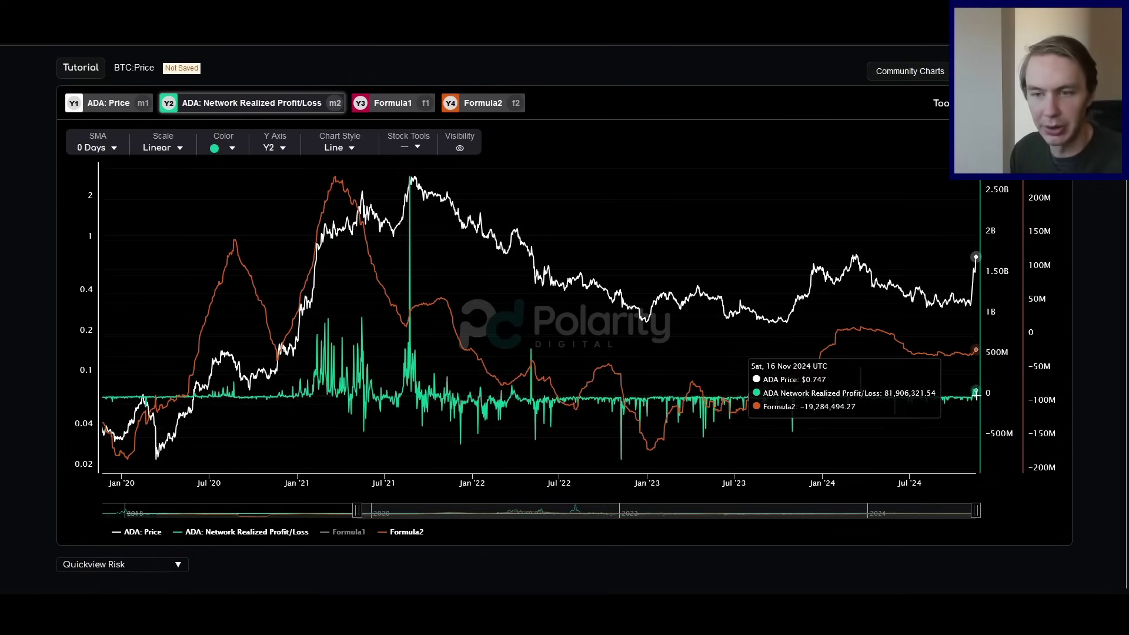
left_click(255, 534)
left_click(348, 532)
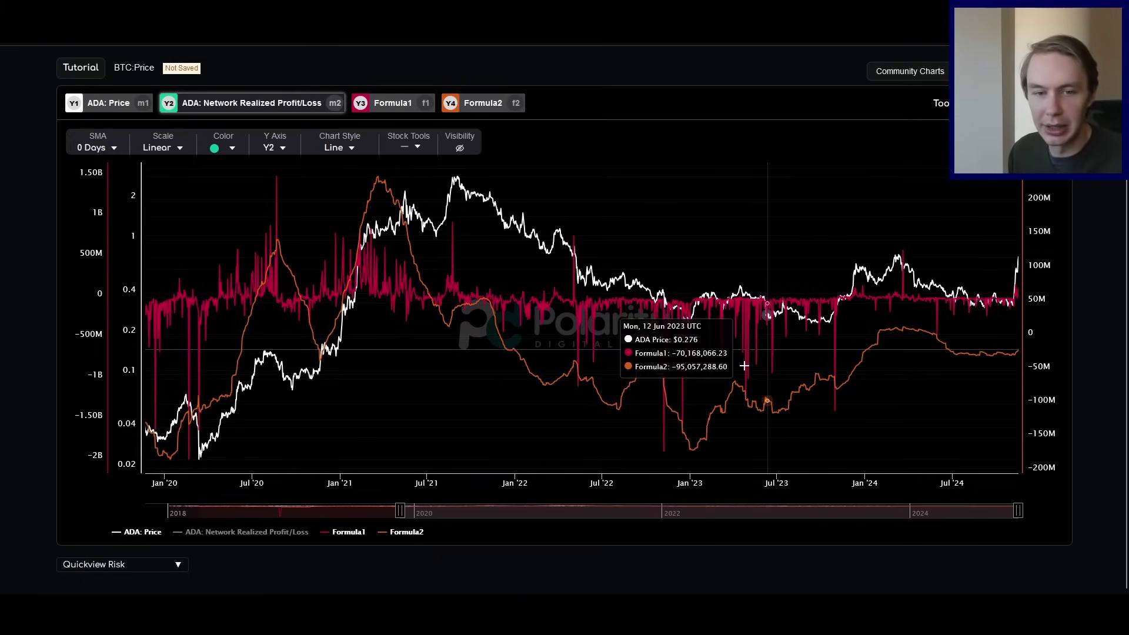
left_click(347, 533)
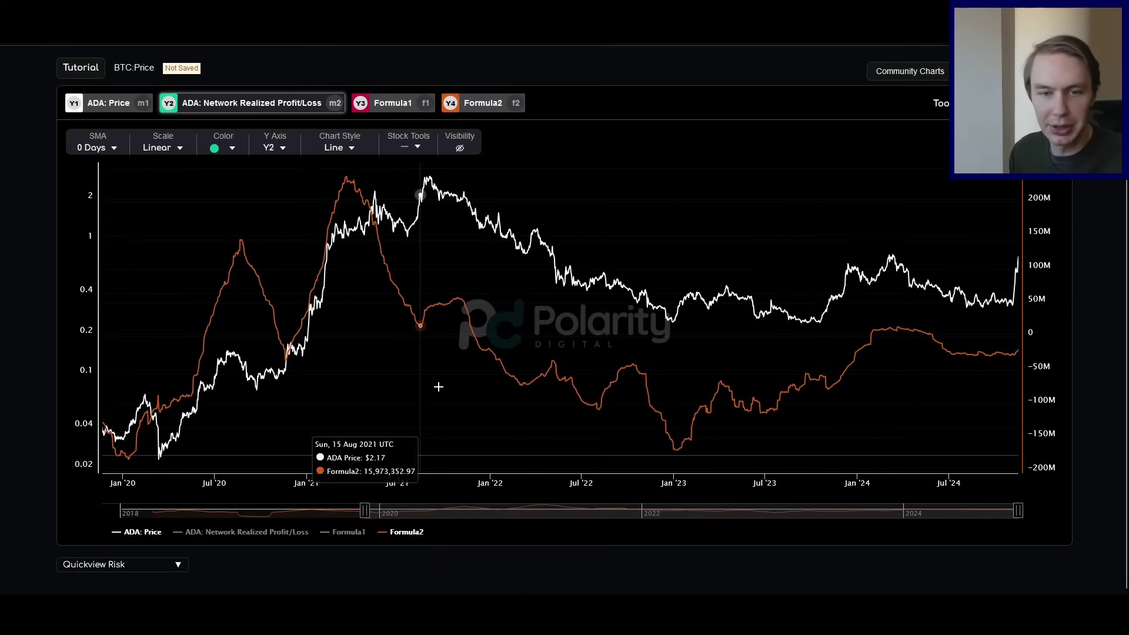
left_click(460, 104)
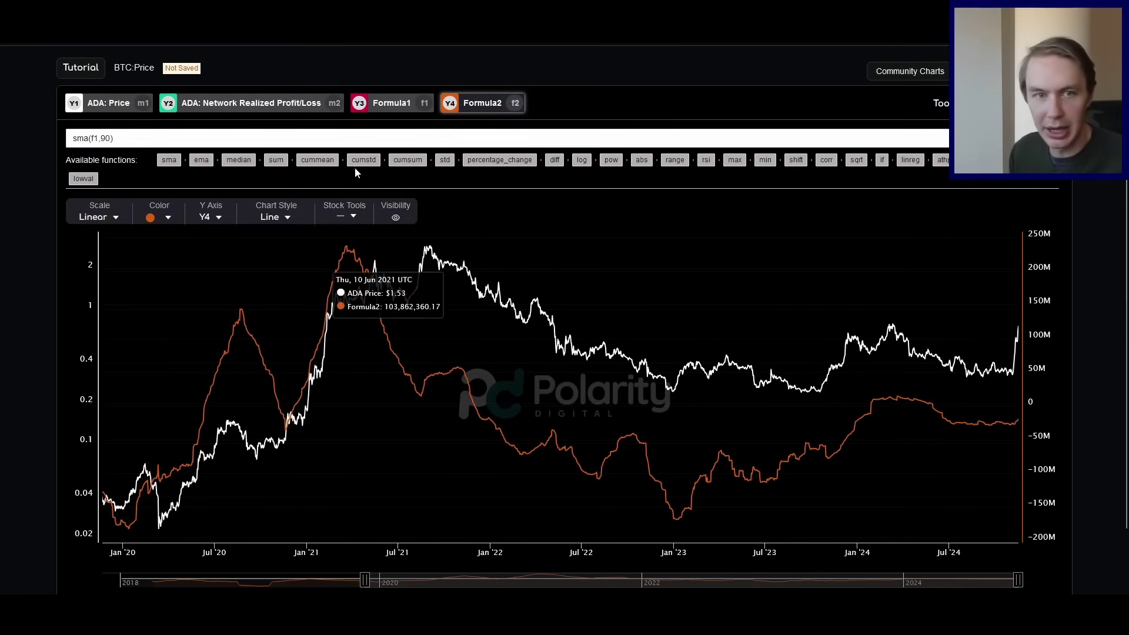
Briefly show Formula1 beside its 90-day average, then bring up the 'ADA: Price' series settings.
scroll(235, 500, "down", 1)
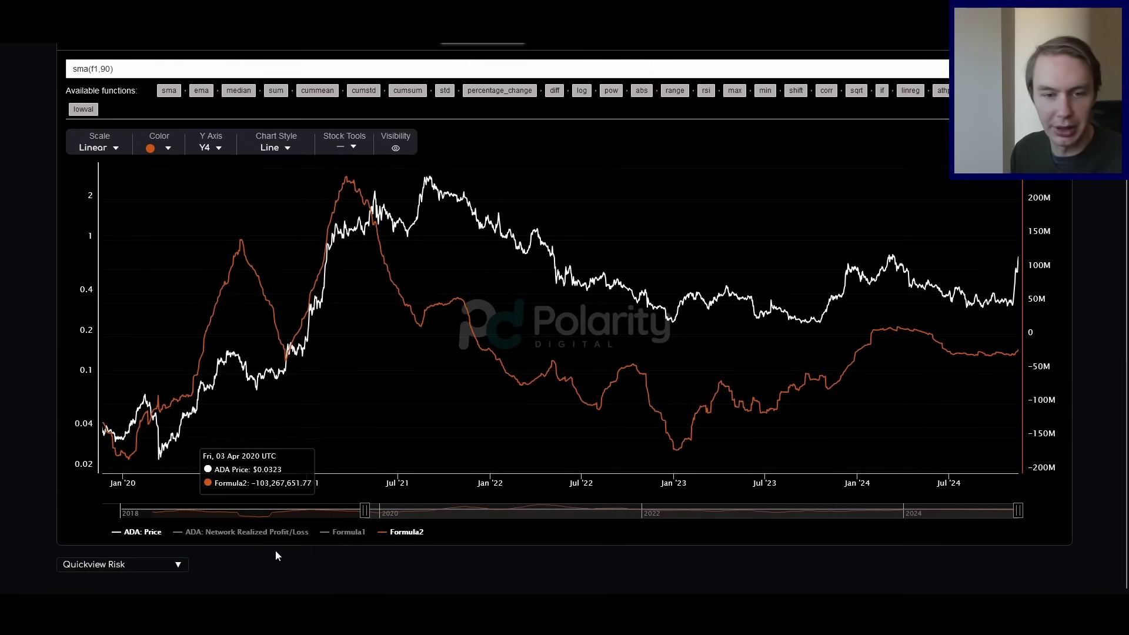
left_click(345, 533)
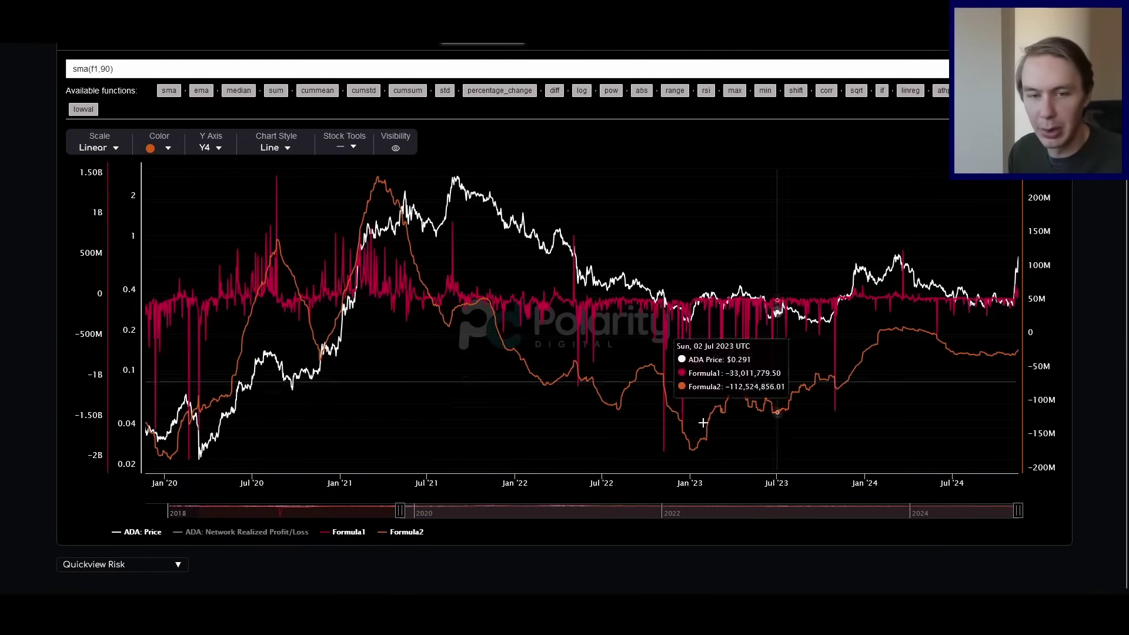
left_click(337, 531)
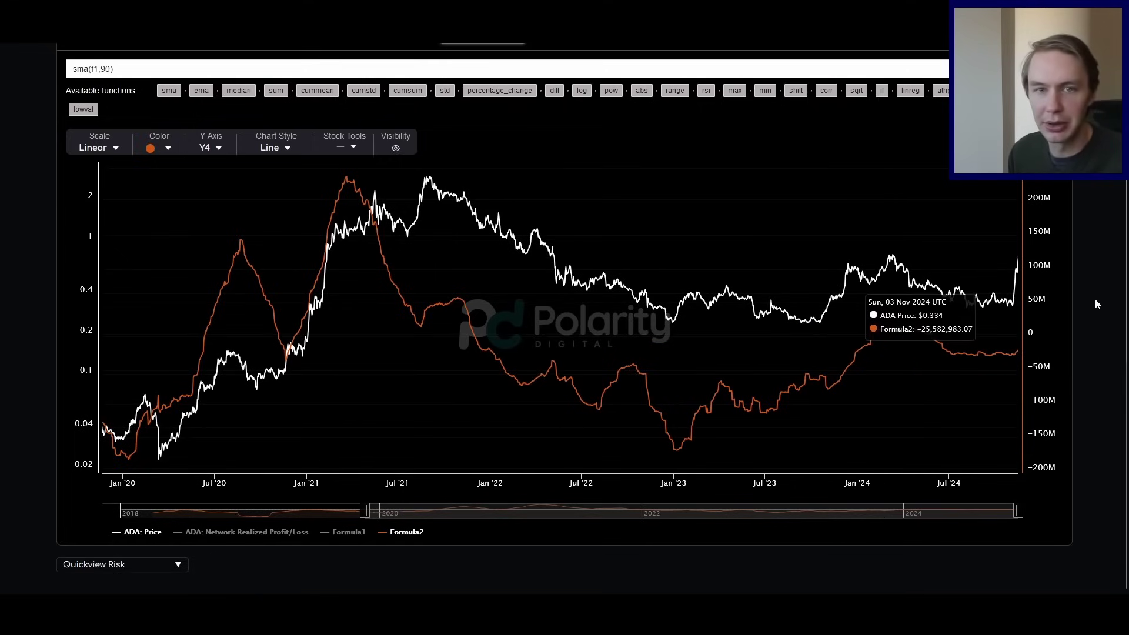
scroll(41, 331, "up", 2)
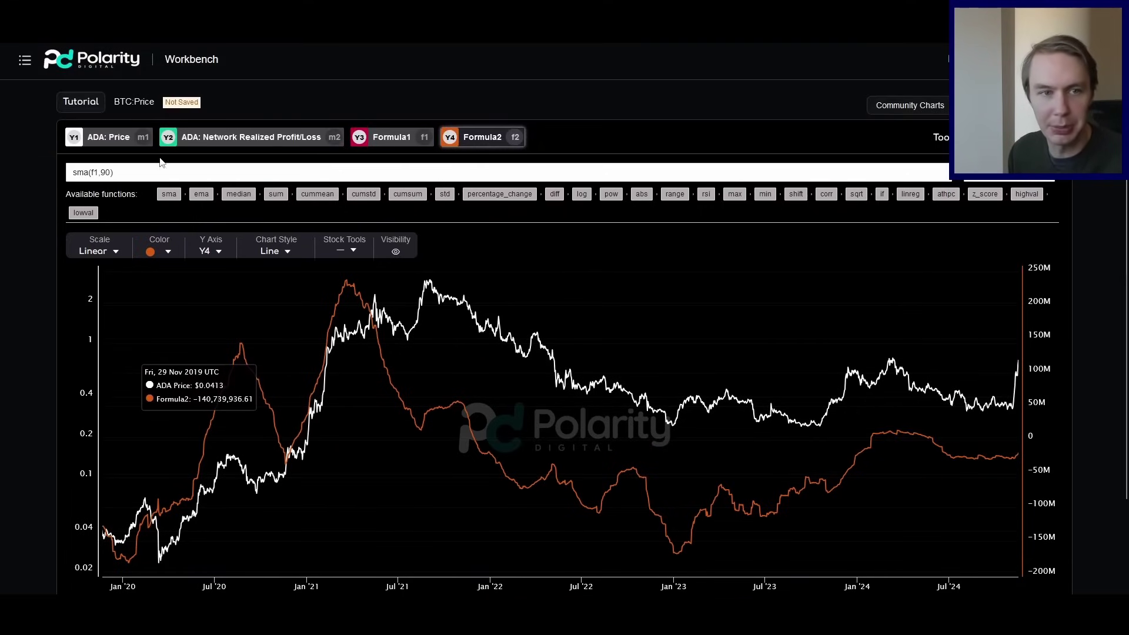
left_click(134, 145)
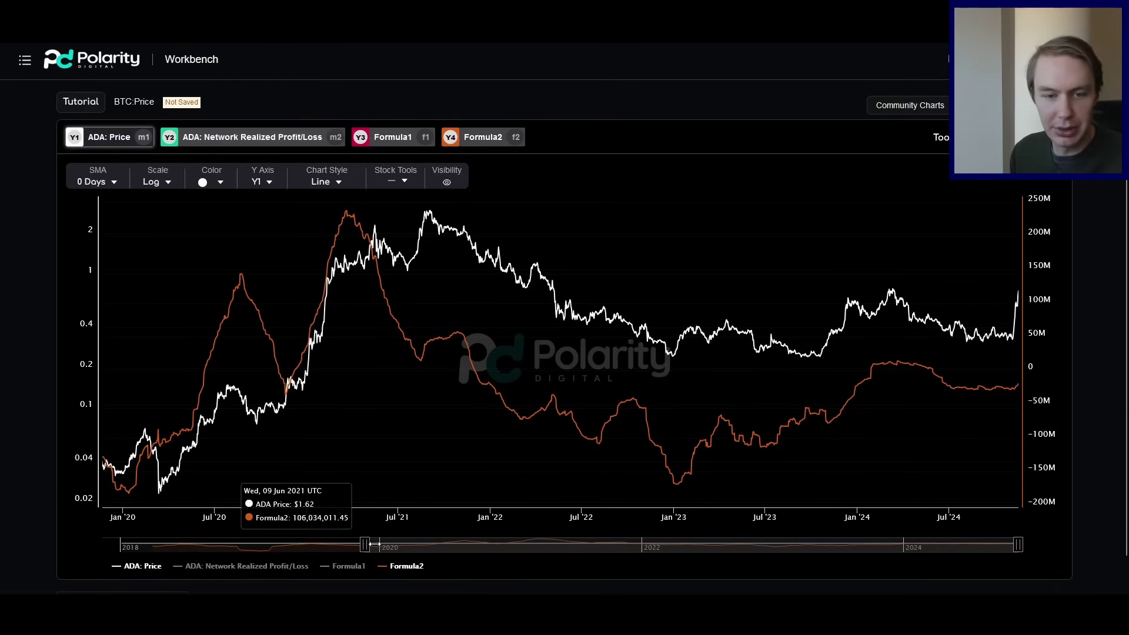
left_click_drag(160, 546, 158, 546)
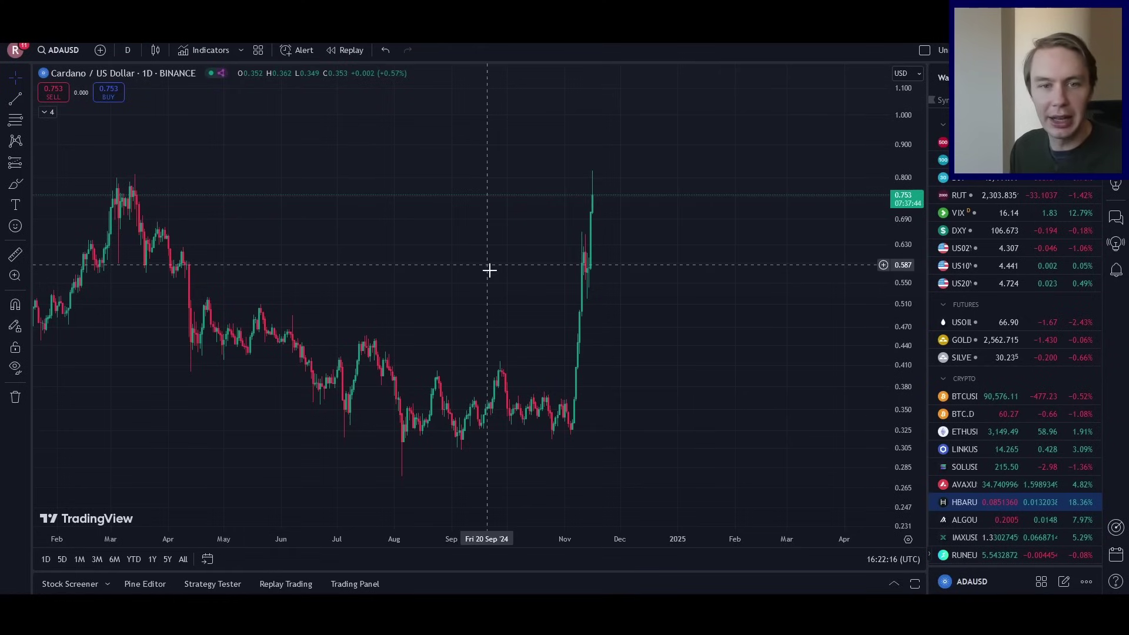
scroll(488, 269, "down", 5)
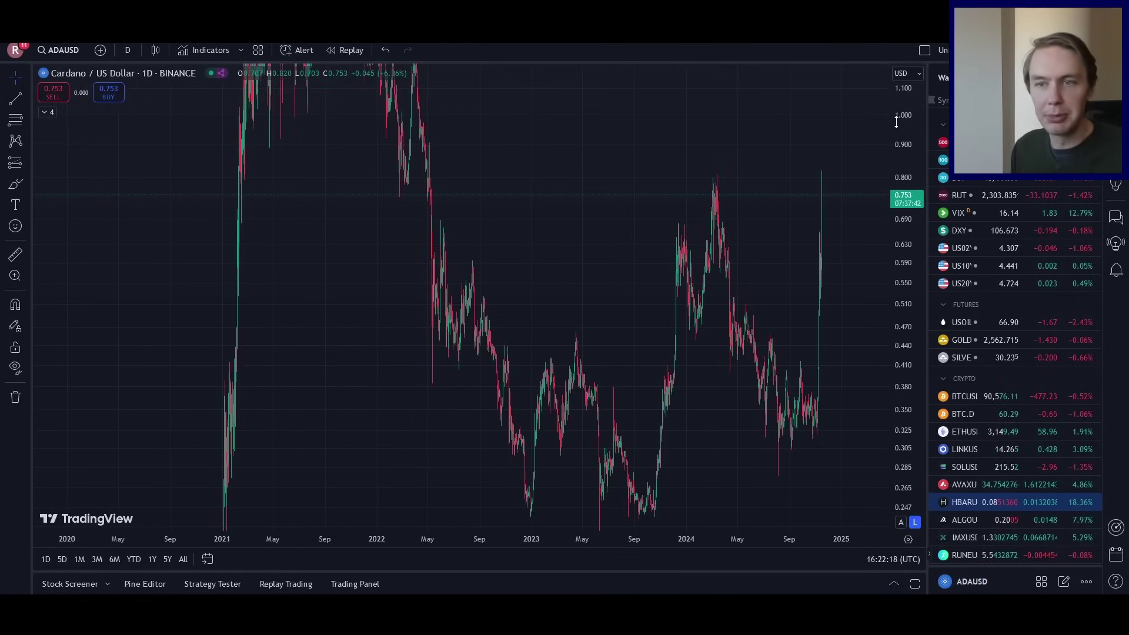
Rescale and pan the ADAUSD daily chart back to show 2018–2023 prices with taller candles.
left_click_drag(896, 122, 862, 473)
left_click_drag(625, 471, 764, 411)
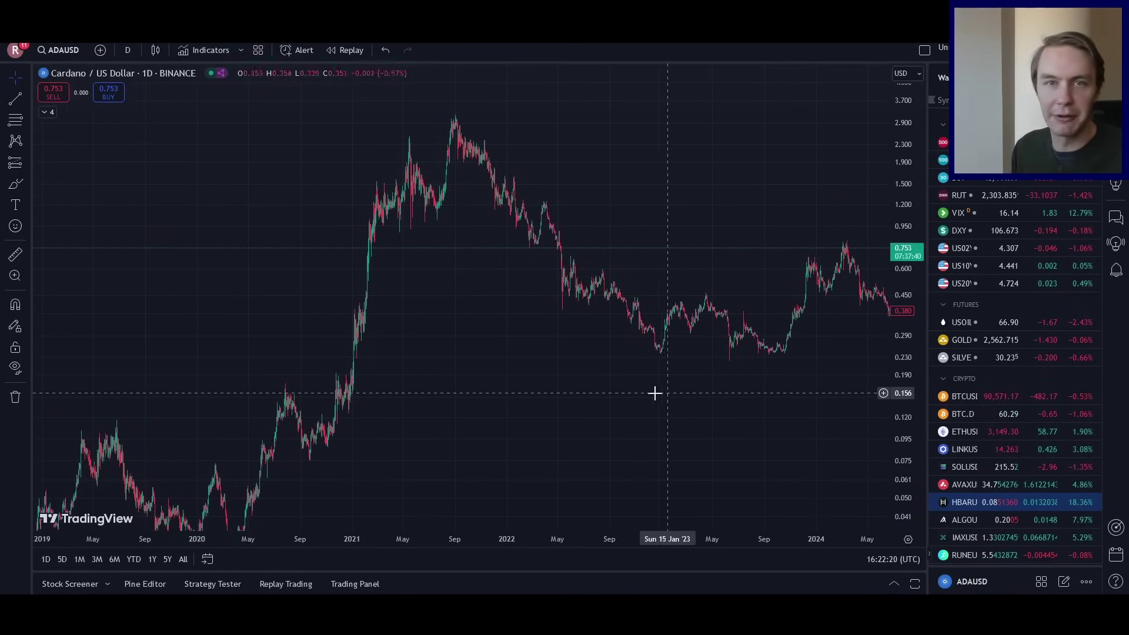
left_click_drag(655, 393, 774, 322)
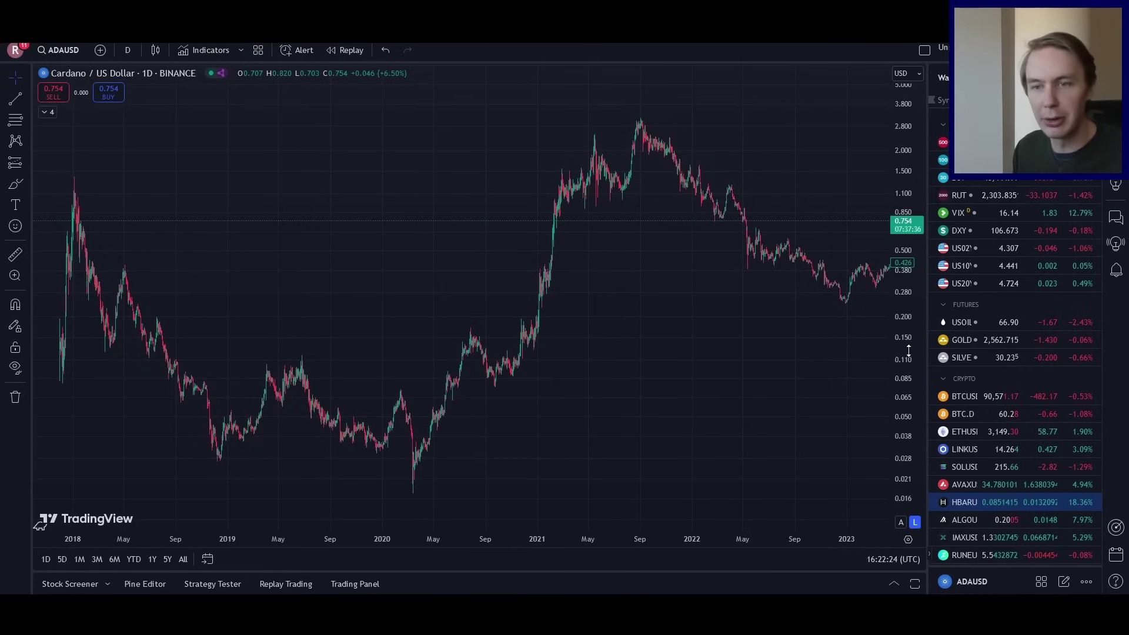
left_click_drag(908, 351, 909, 311)
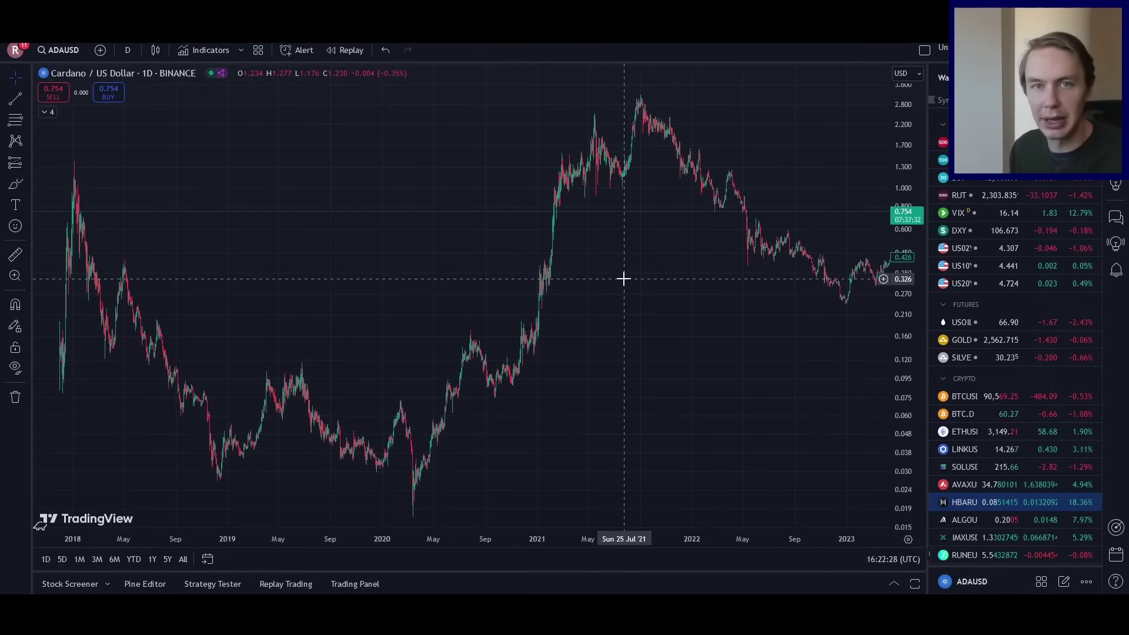
mouse_move(612, 277)
left_mouse_down()
mouse_move(585, 292)
mouse_move(621, 292)
left_mouse_up()
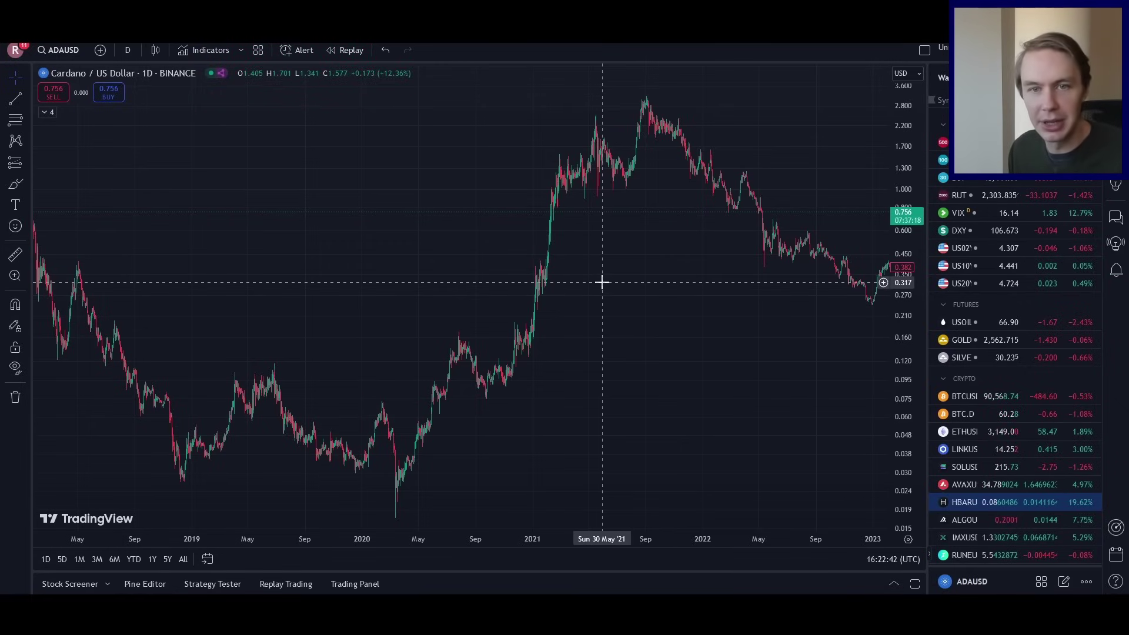
Pan forward from 2023 to the latest candles and enlarge the late-2024 price spike.
left_click_drag(599, 283, 565, 306)
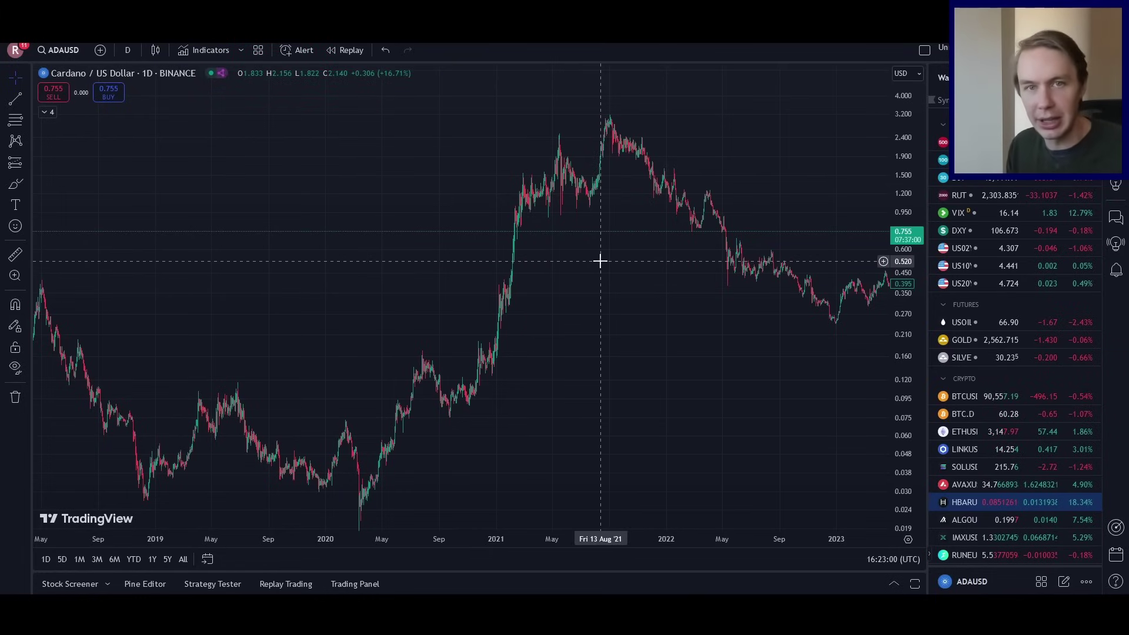
left_click_drag(658, 333, 579, 336)
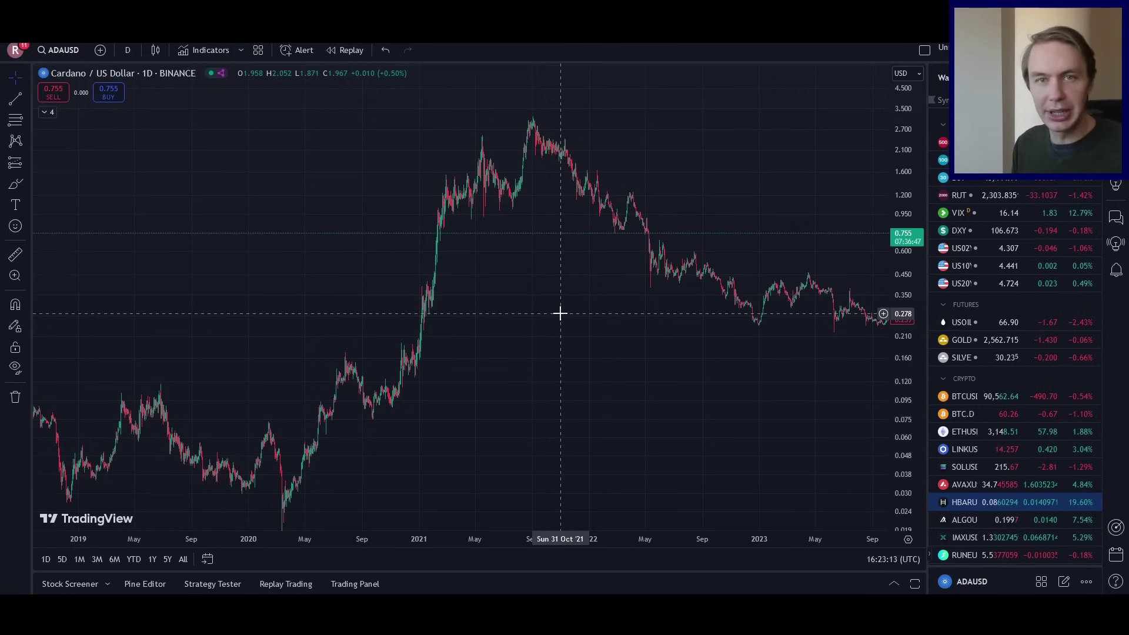
left_click_drag(743, 329, 339, 365)
left_click_drag(899, 360, 832, 174)
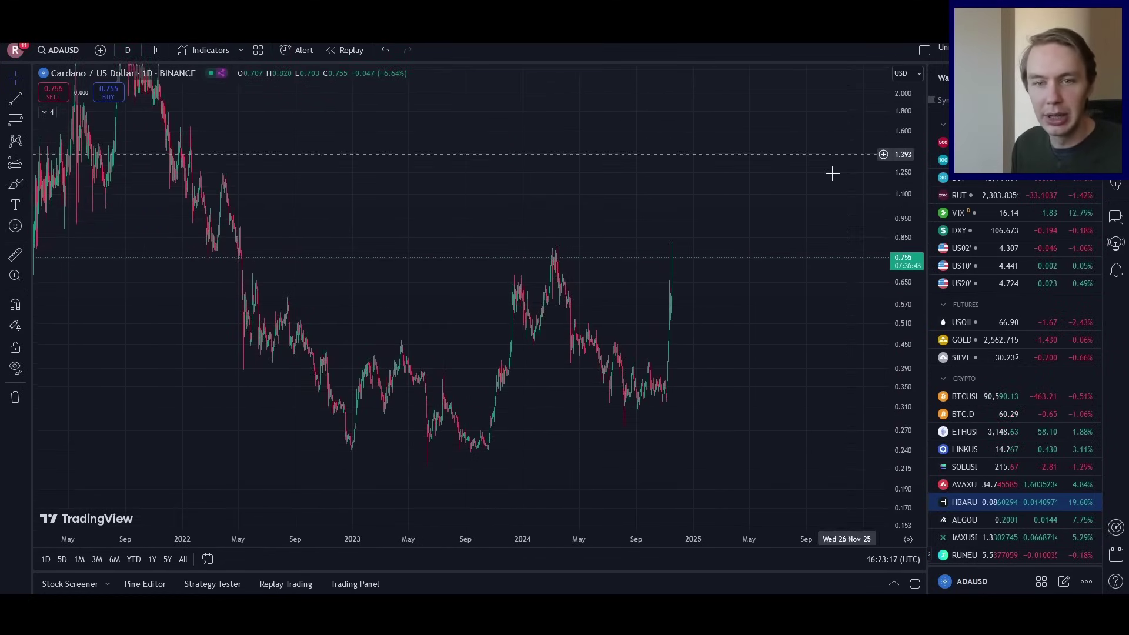
scroll(692, 352, "up", 3)
left_click_drag(692, 352, 721, 350)
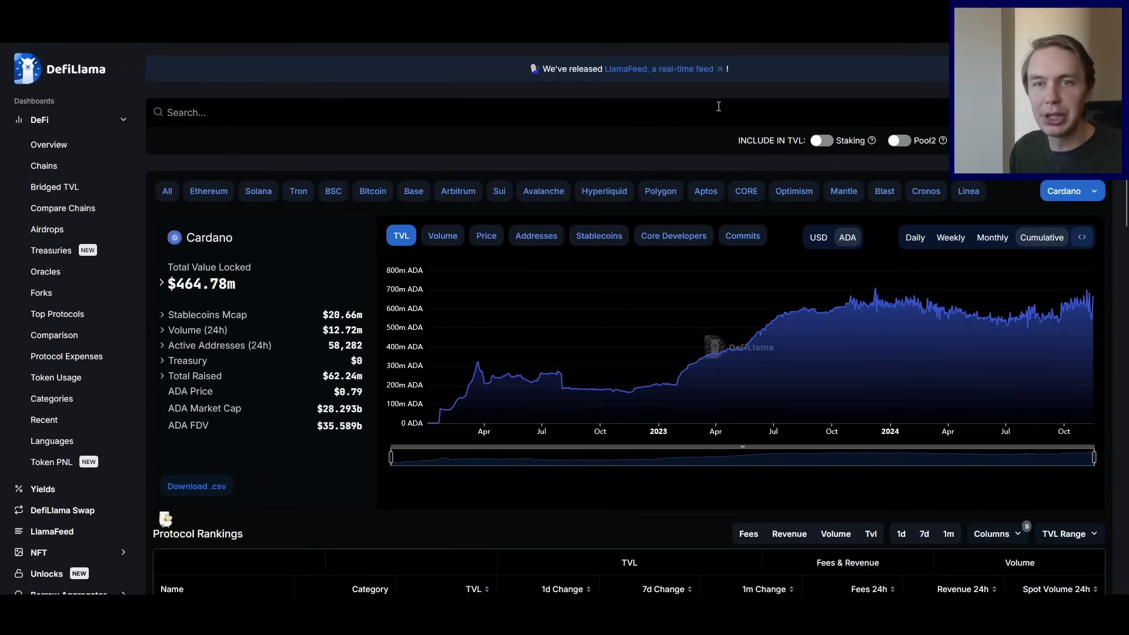
Return to the TradingView ADAUSD chart and frame the recent spike with taller candles.
key("alt+Tab")
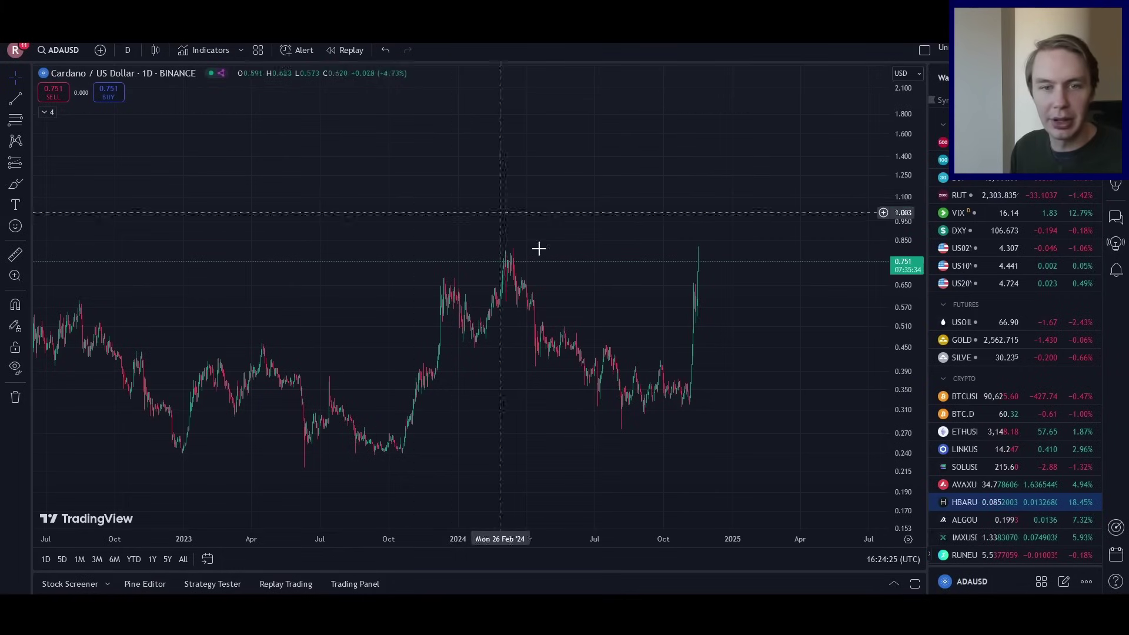
scroll(665, 366, "up", 3)
left_click_drag(643, 356, 731, 365)
left_click_drag(887, 376, 882, 262)
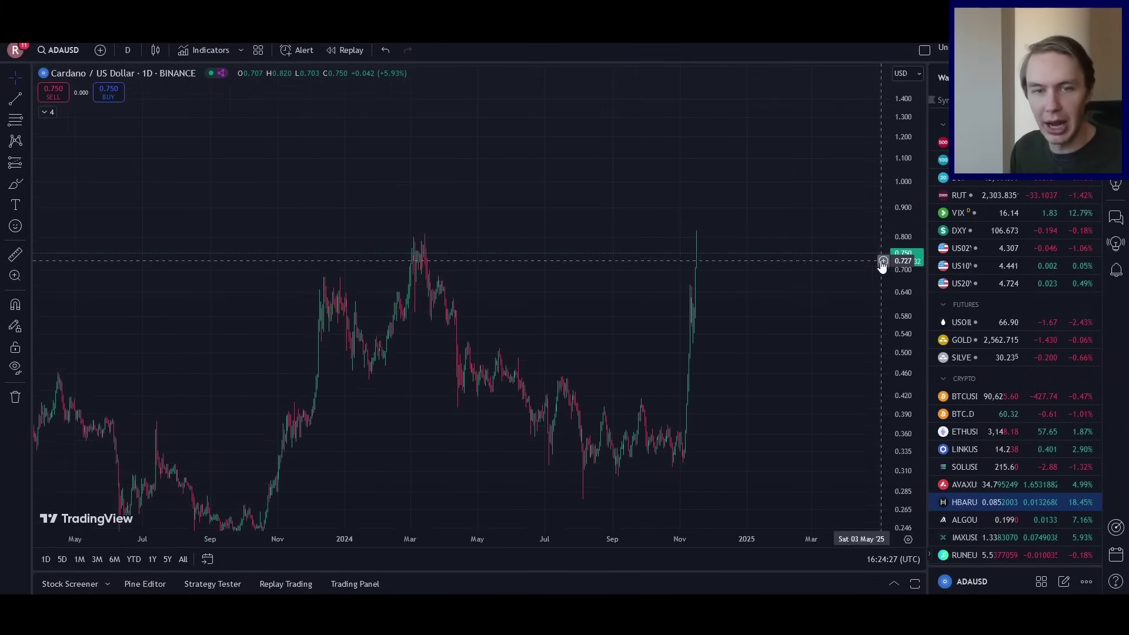
scroll(663, 363, "up", 2)
left_click_drag(662, 363, 731, 351)
Frame Oct 2023–2025, centering the late-November 2024 surge beside the March 2024 peak near 0.80.
scroll(728, 317, "down", 5)
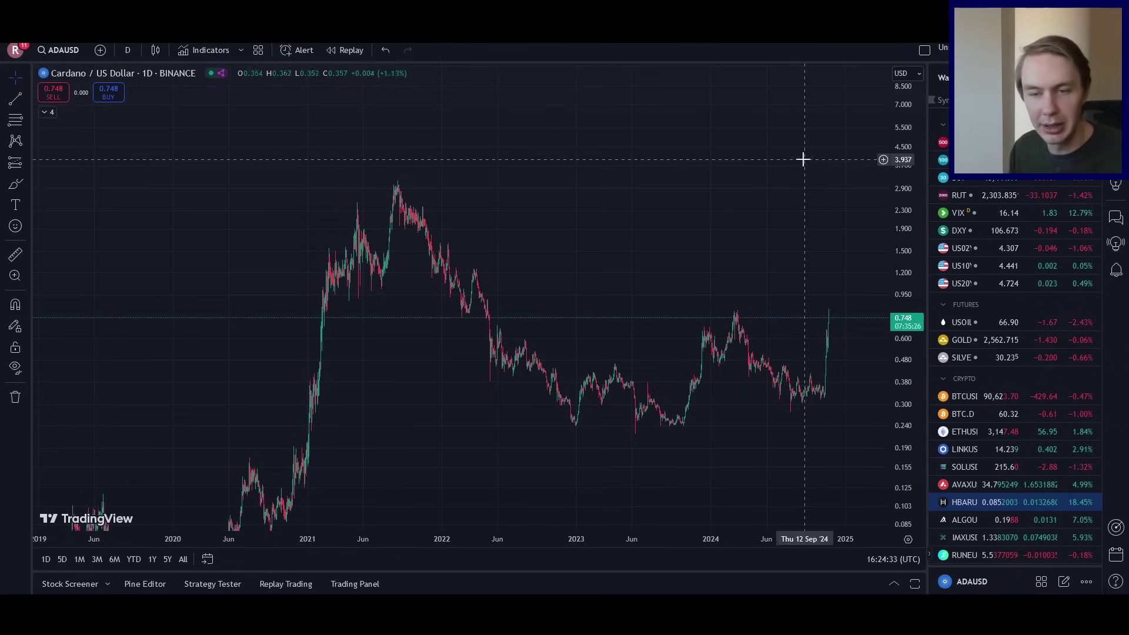
scroll(761, 214, "up", 5)
left_click_drag(913, 339, 902, 301)
left_click_drag(812, 292, 833, 265)
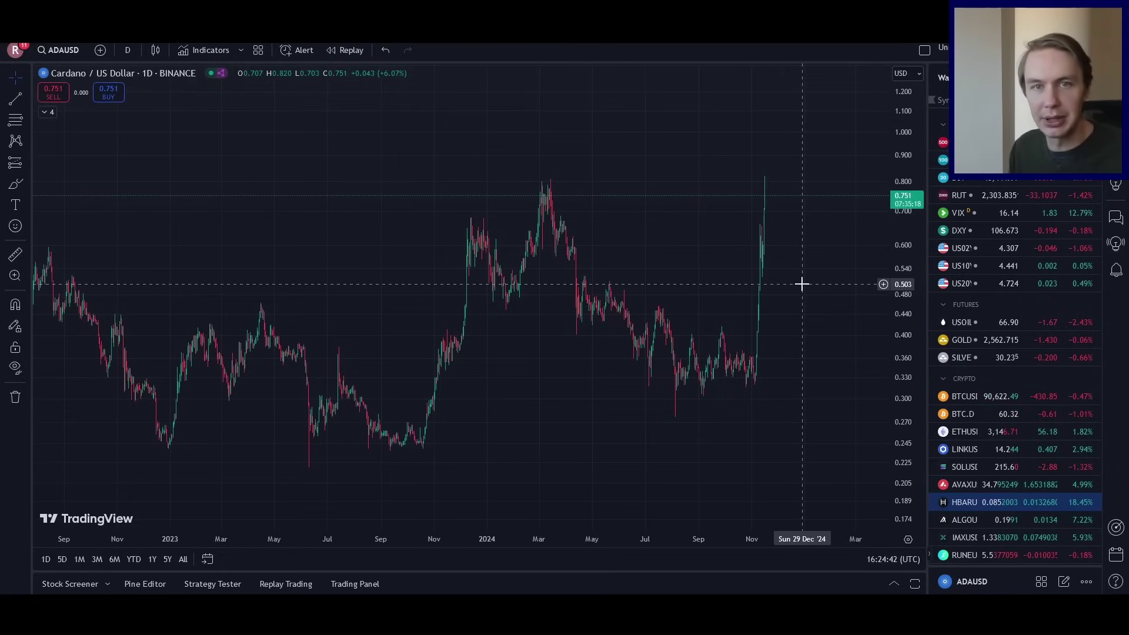
left_click_drag(794, 269, 804, 327)
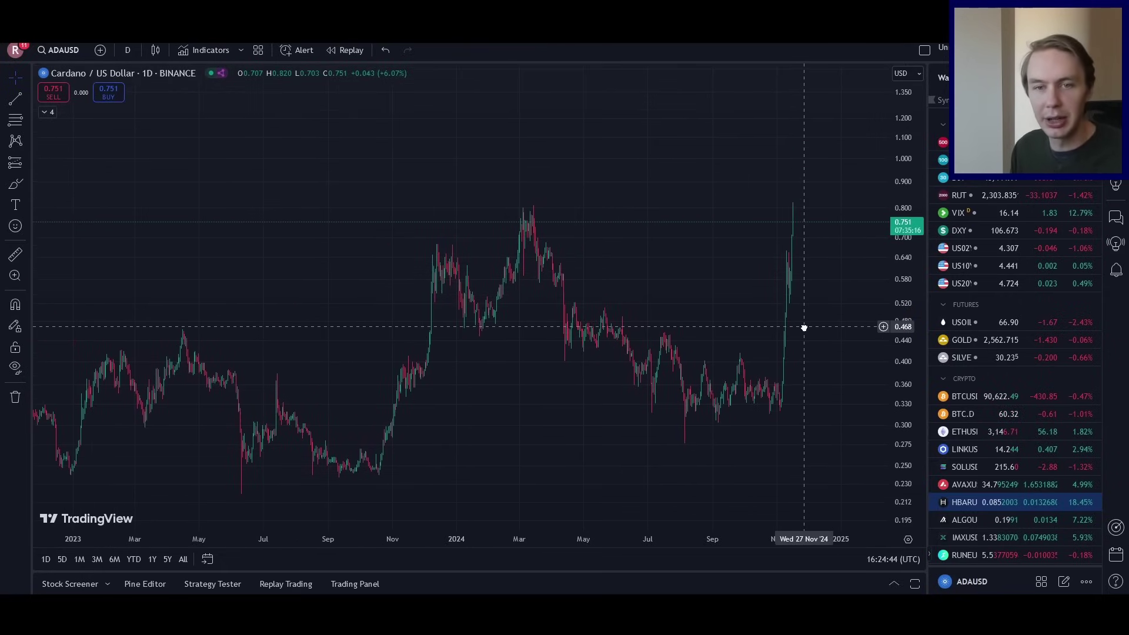
scroll(802, 326, "up", 5)
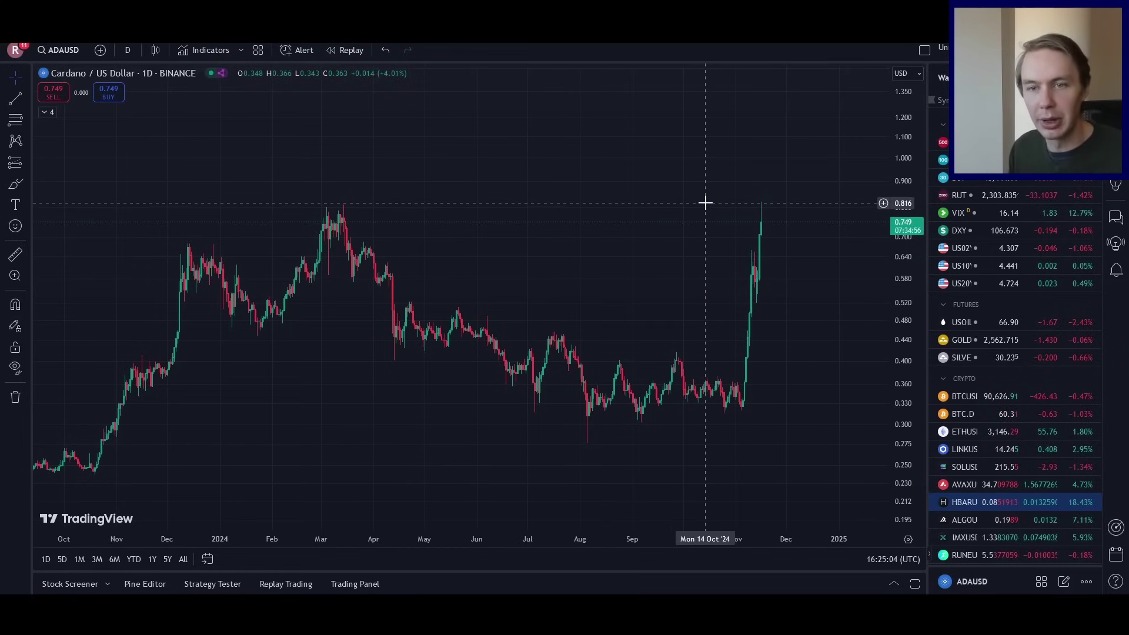
Zoom out the TradingView ADAUSD daily chart to show prices from 2020 onward.
scroll(705, 200, "down", 8)
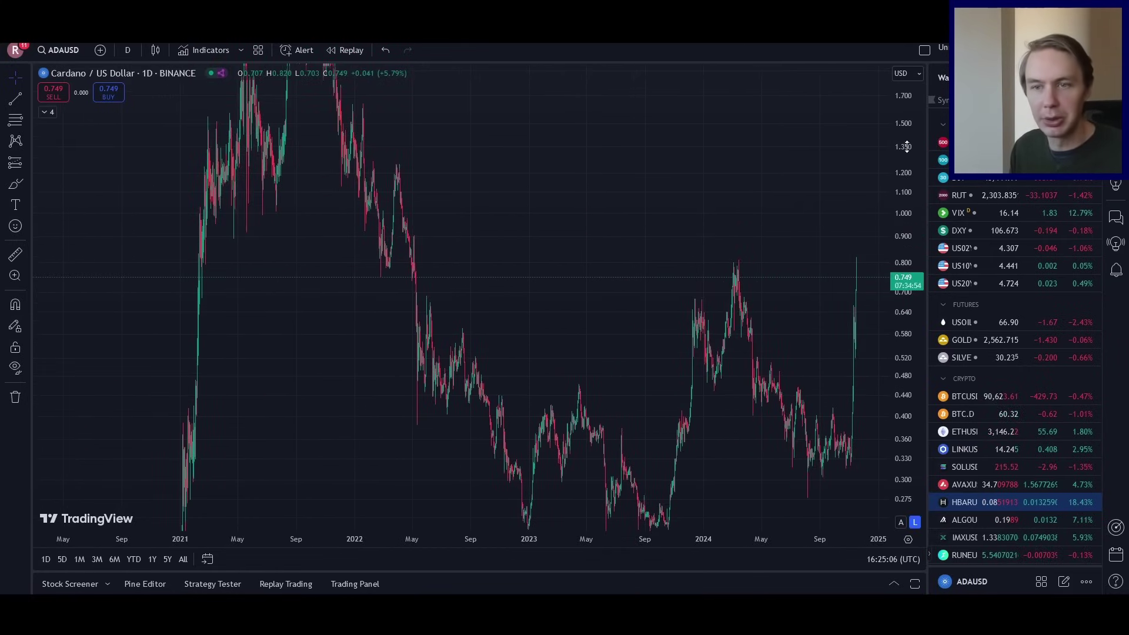